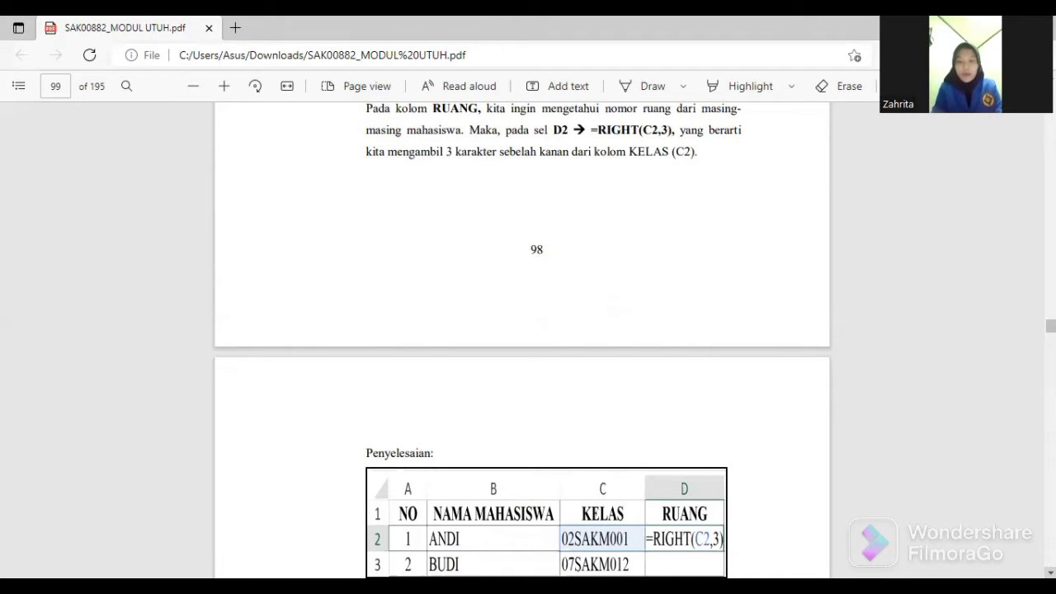
# Review the RIGHT function example and the Tugas Praktik I exercise table in the module PDF.
pyautogui.scroll(-5, 521, 347)
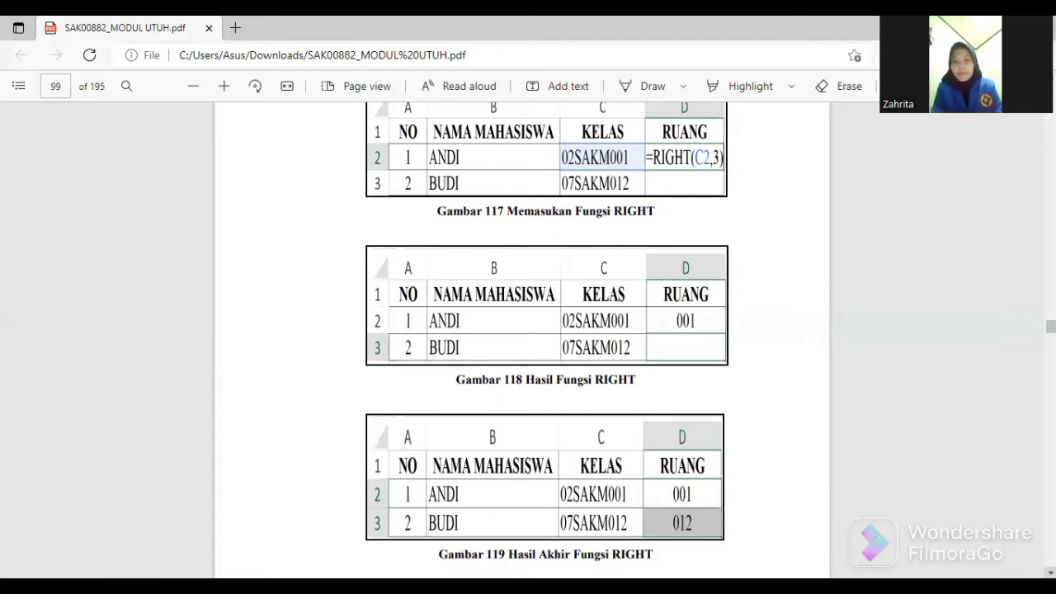
pyautogui.scroll(-1, 547, 322)
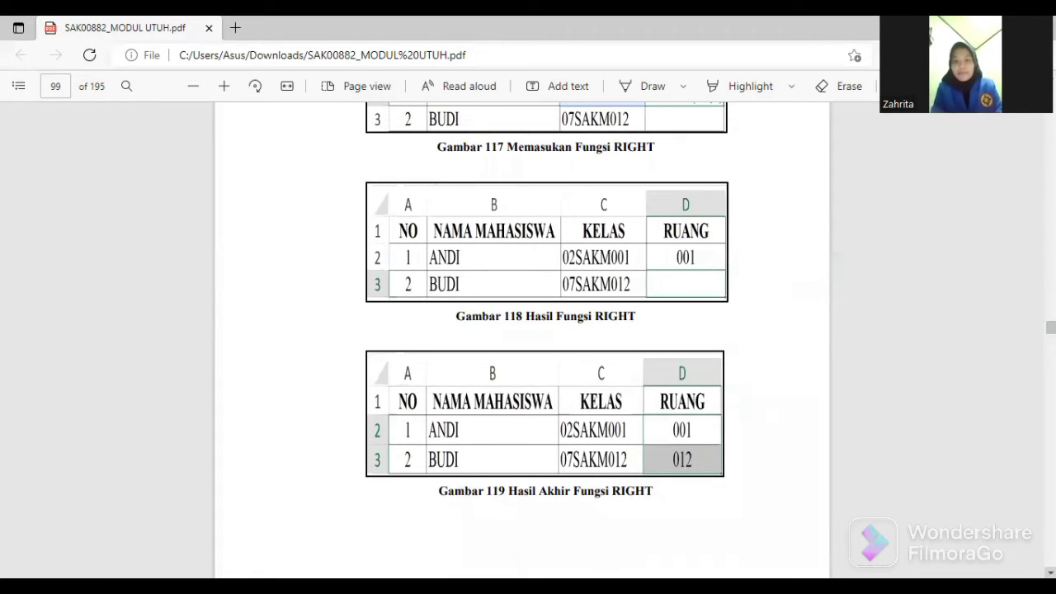
pyautogui.scroll(-5, 522, 330)
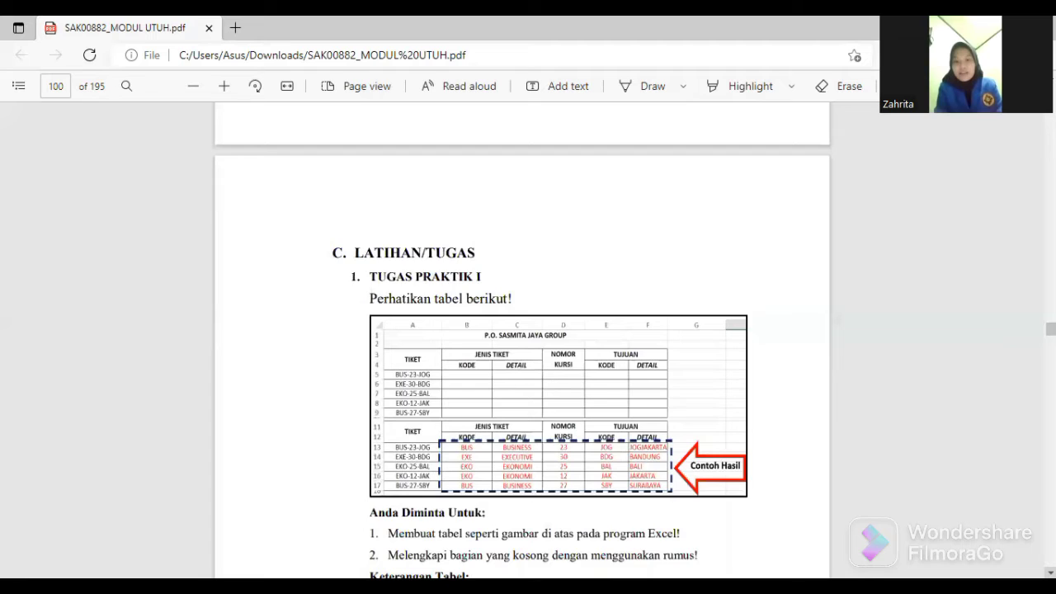
pyautogui.scroll(-1, 522, 330)
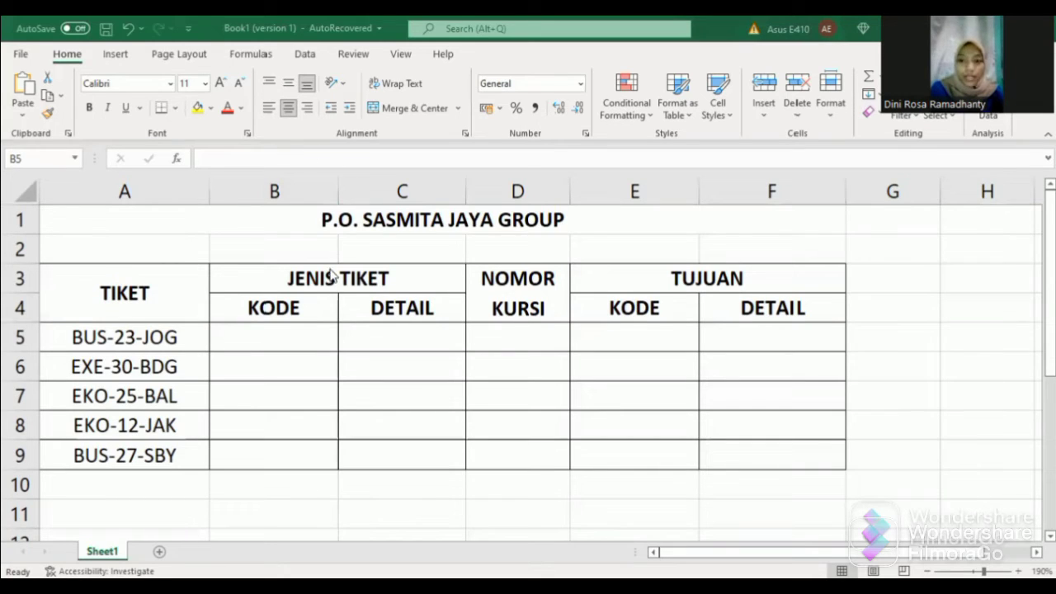
# In the Excel ticket table, enter =LEFT(A5;3) in B5 for the ticket type code and fill it down to B9.
pyautogui.click(288, 339)
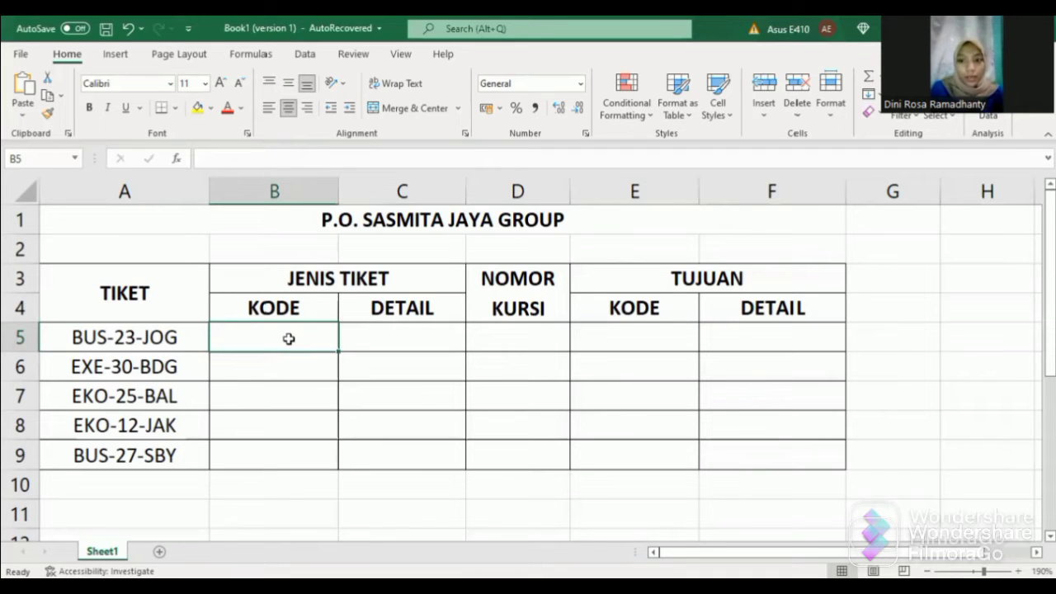
pyautogui.write('=')
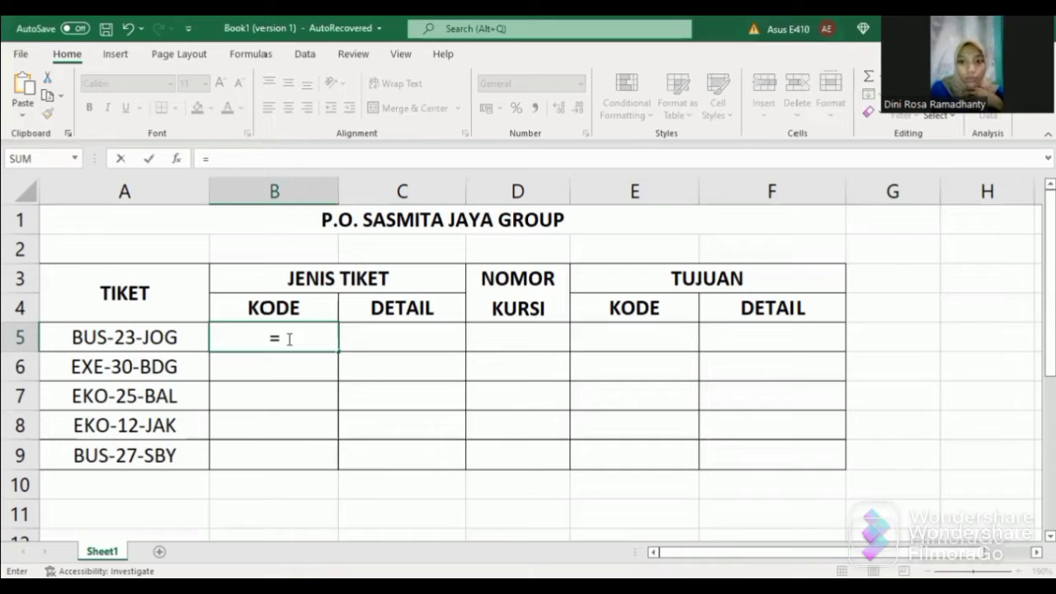
pyautogui.write('LEFT')
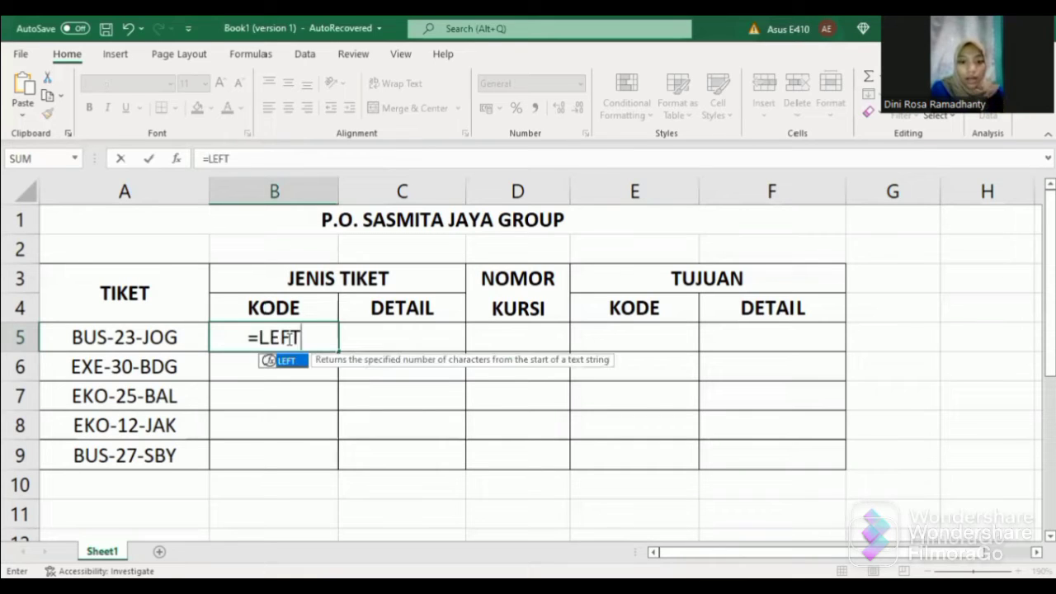
pyautogui.write('(')
pyautogui.click(176, 337)
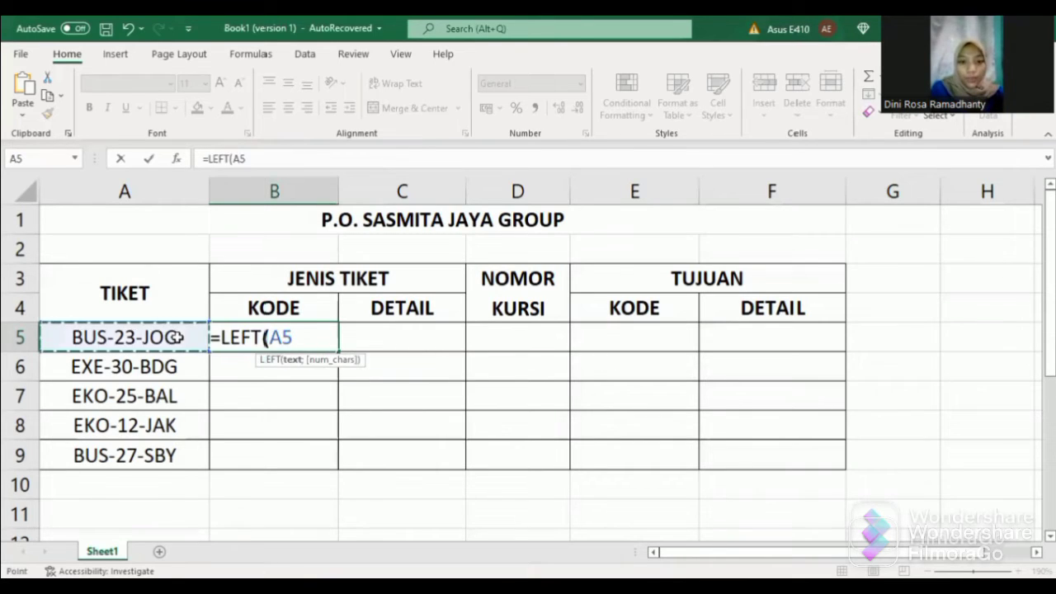
pyautogui.write(';3')
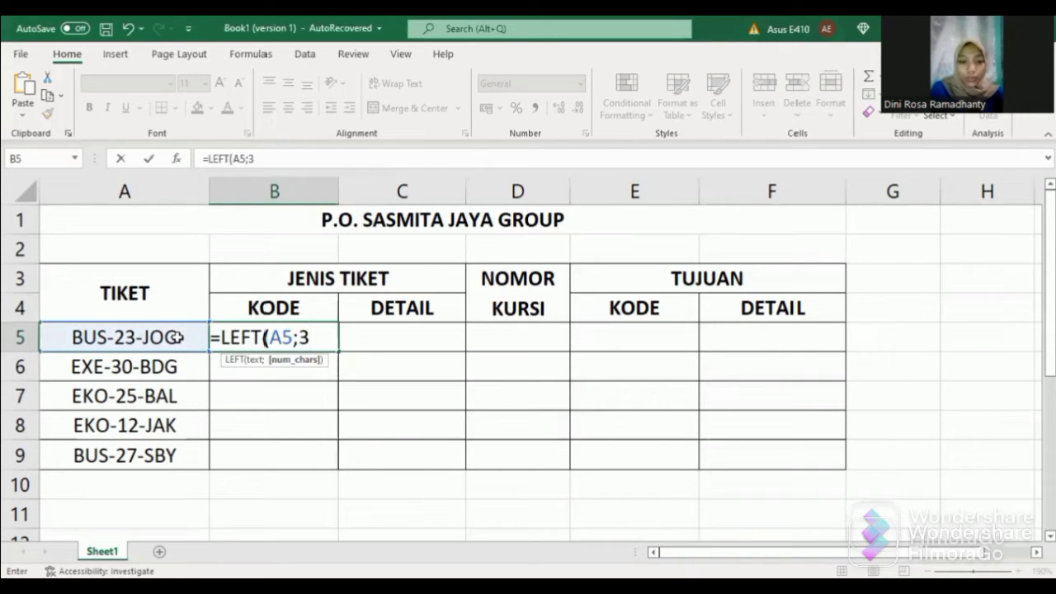
pyautogui.write(')')
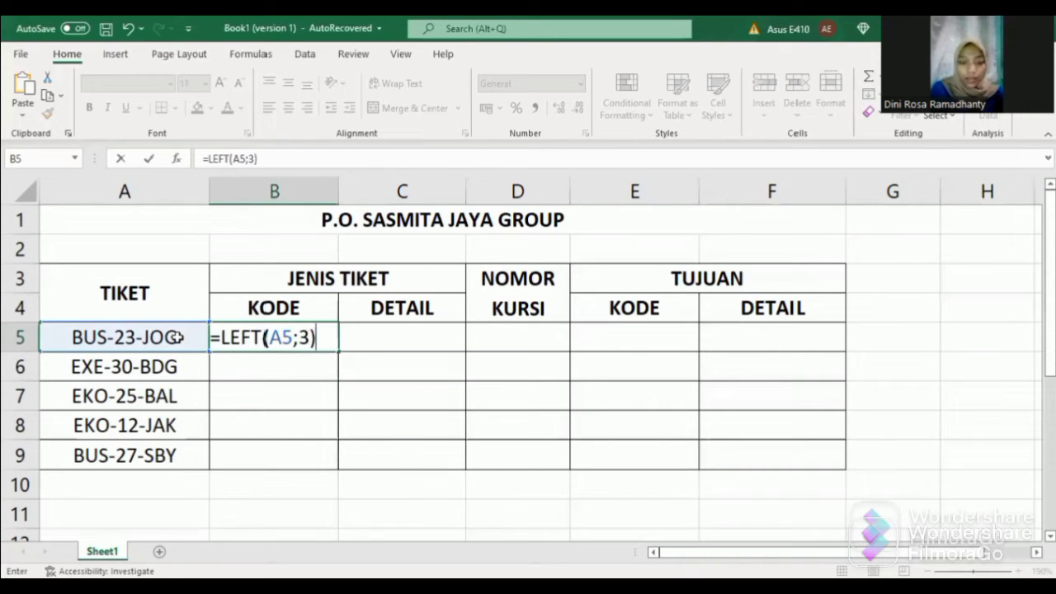
pyautogui.press('Return')
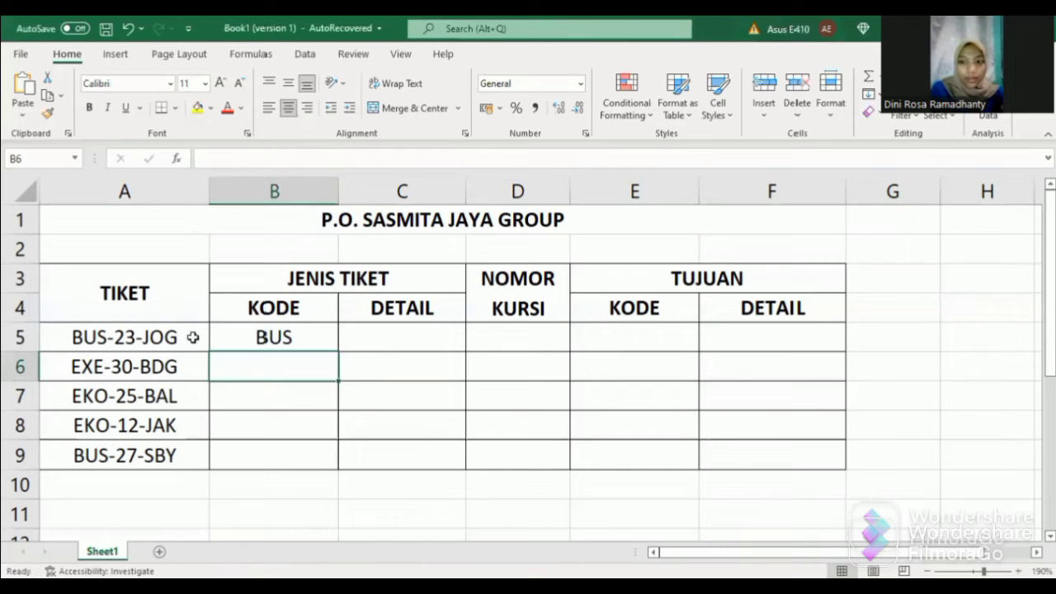
pyautogui.click(245, 332)
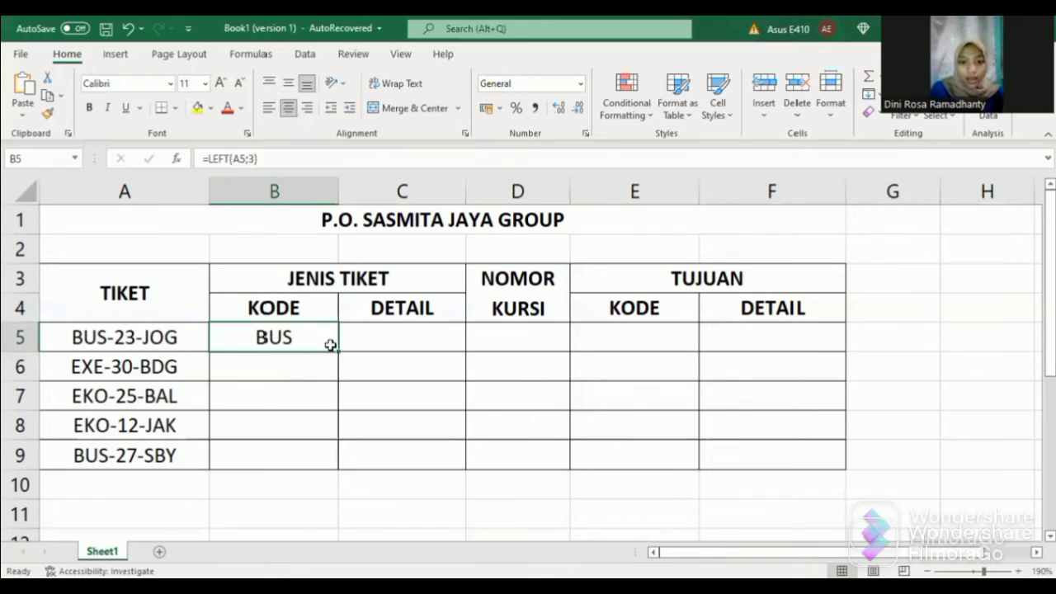
pyautogui.moveTo(338, 352); pyautogui.dragTo(330, 455)
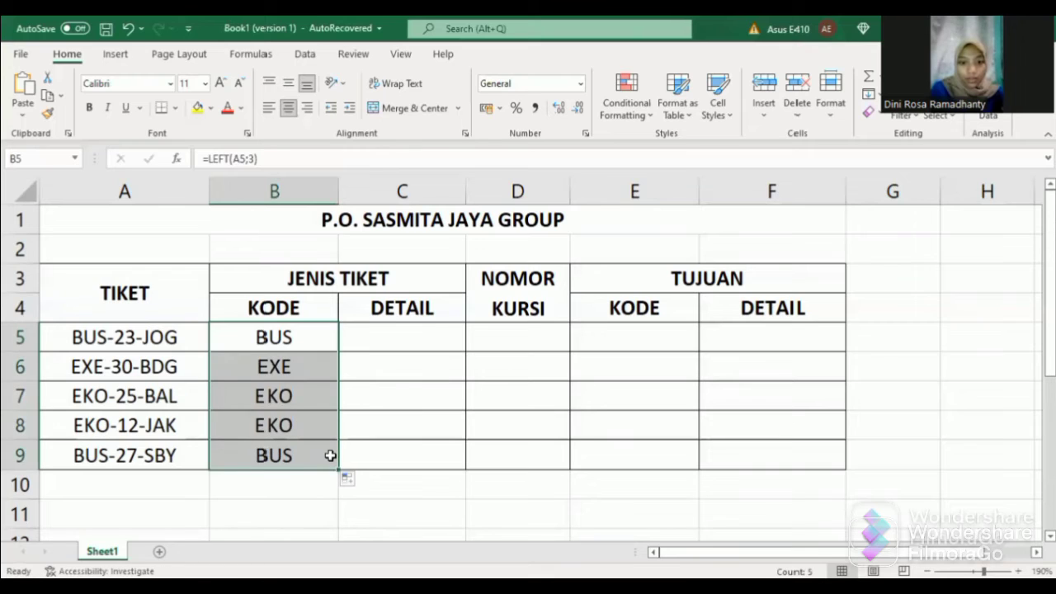
# Start the ticket type detail formula in C5 with =IF(LEFT(A5;3)="BUS";"BUSINESS"; as the first condition.
pyautogui.click(362, 348)
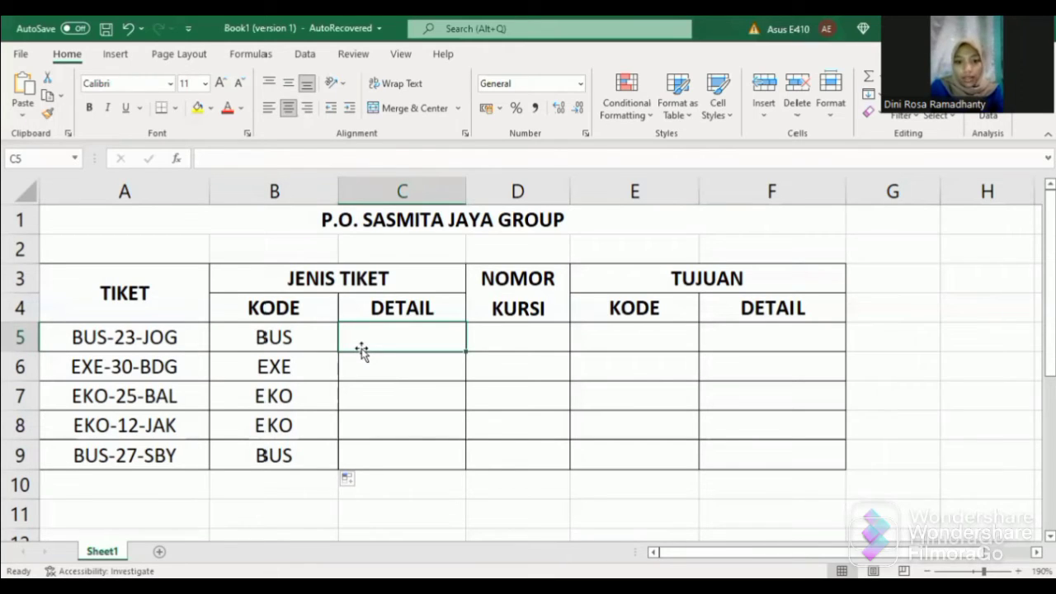
pyautogui.write('=')
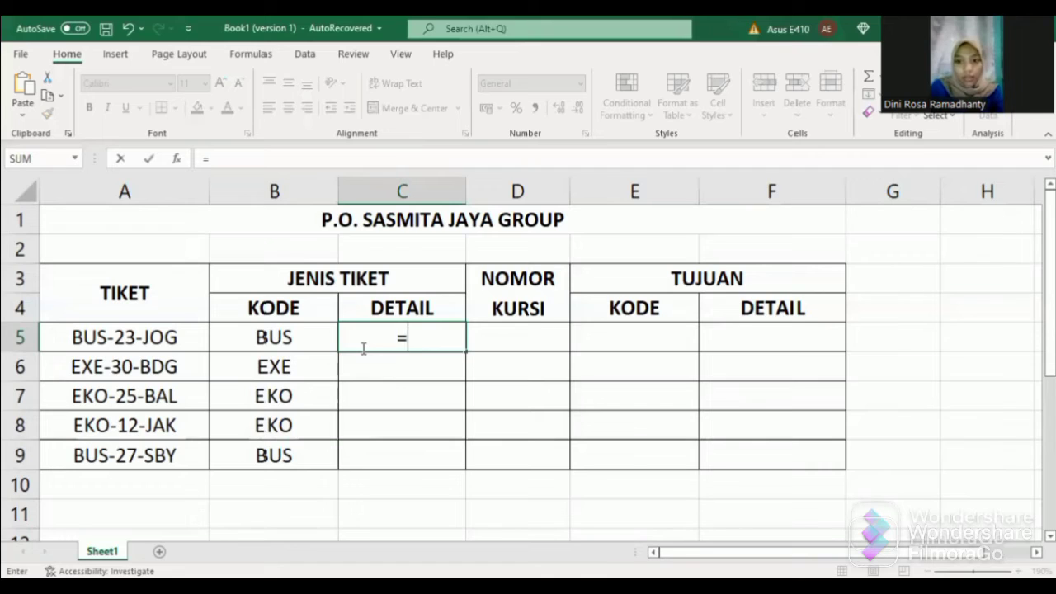
pyautogui.write('IF')
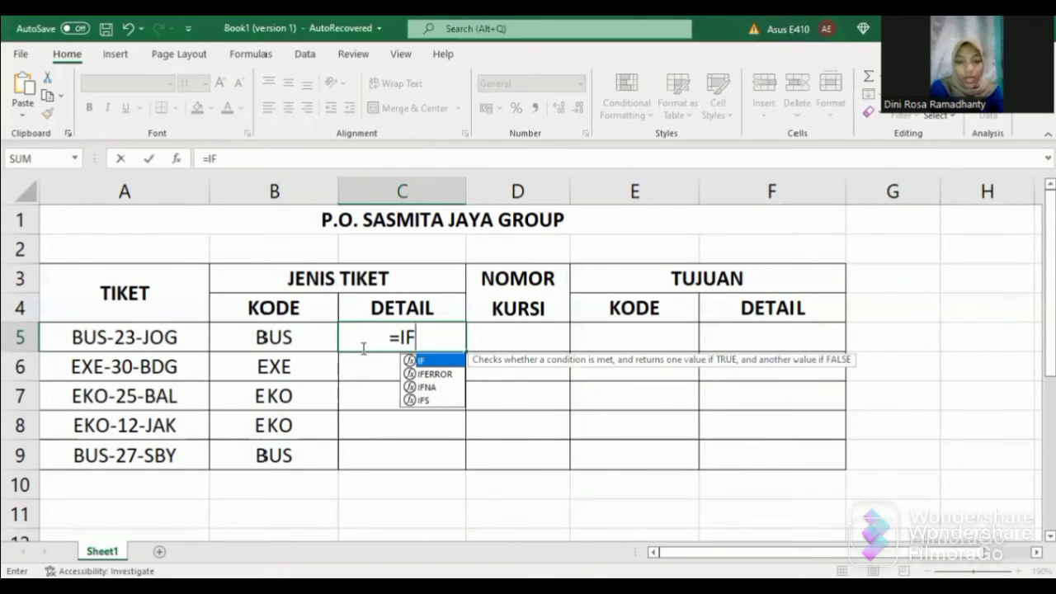
pyautogui.write('(LEFT(')
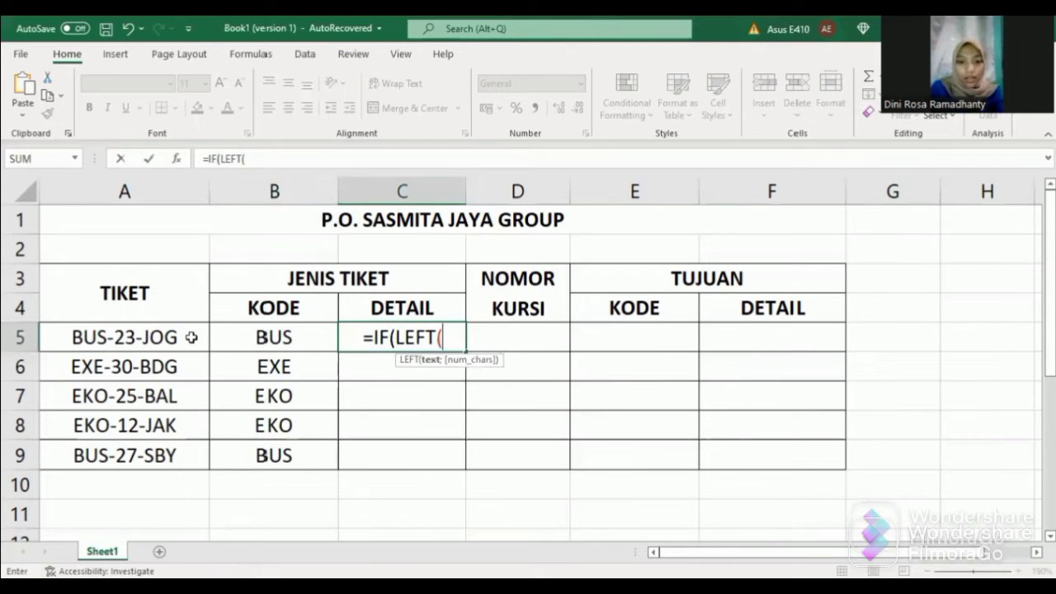
pyautogui.click(191, 337)
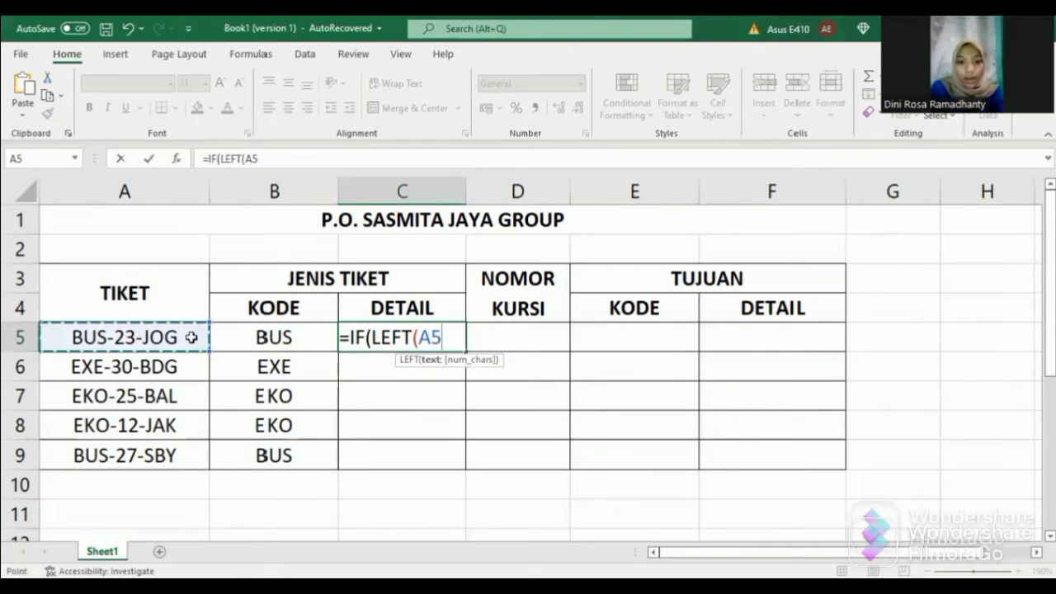
pyautogui.write(';3)')
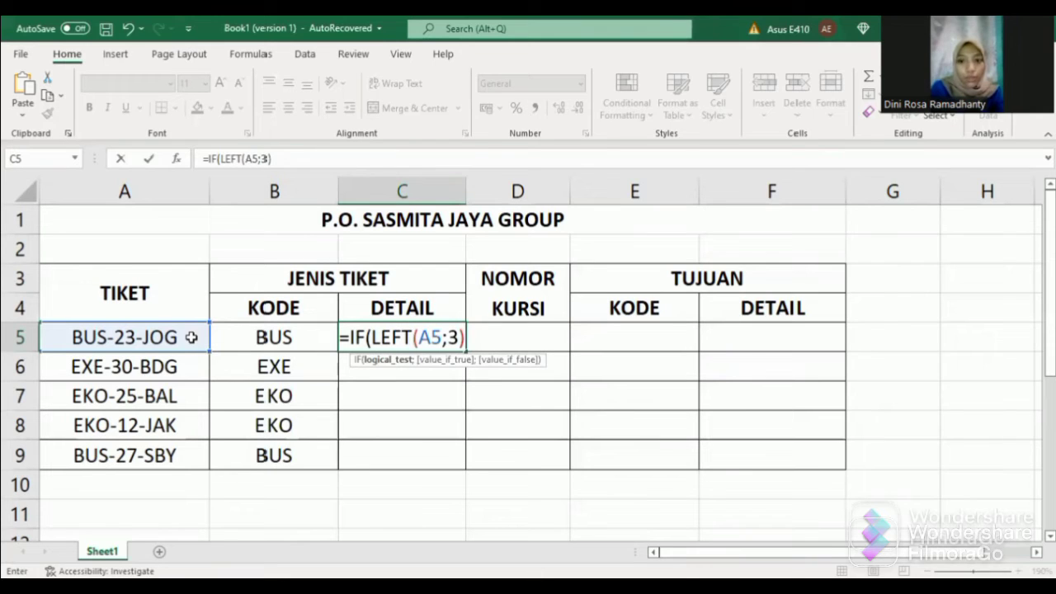
pyautogui.write('="B')
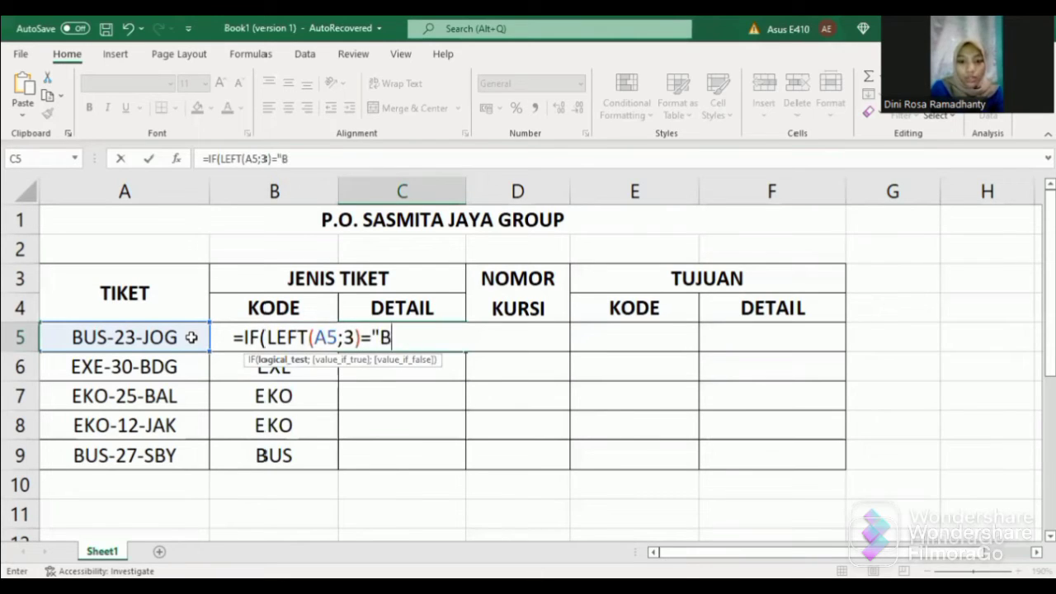
pyautogui.write('US"')
pyautogui.write(';')
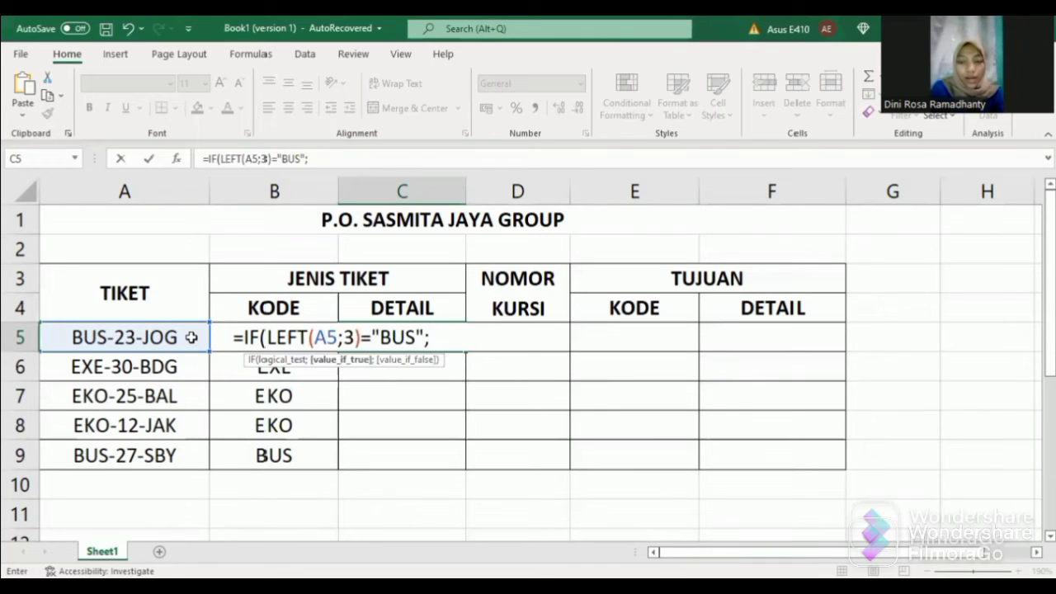
pyautogui.write('"BUS')
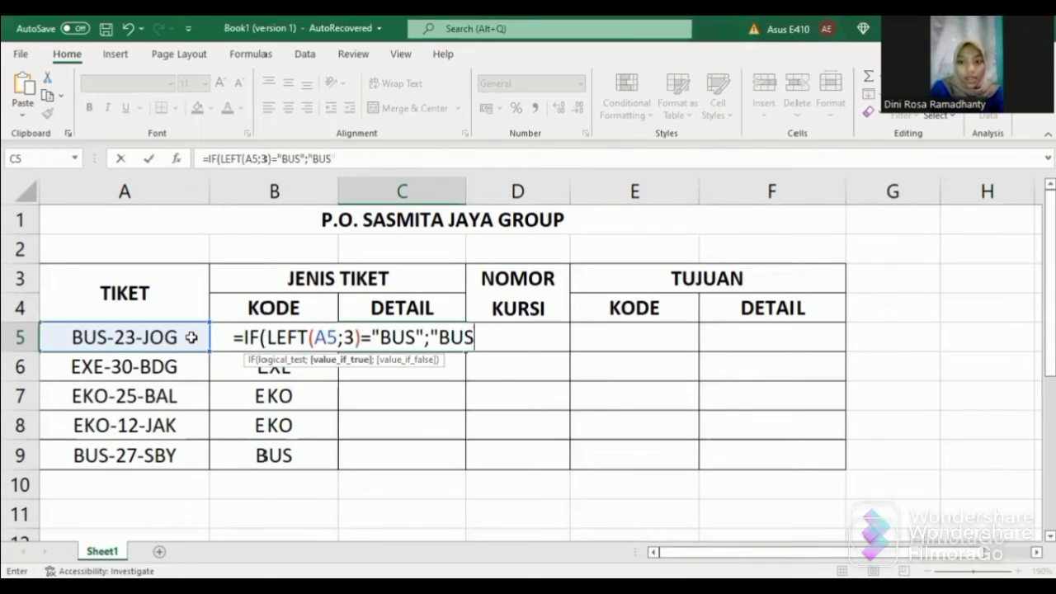
pyautogui.write('INESS"')
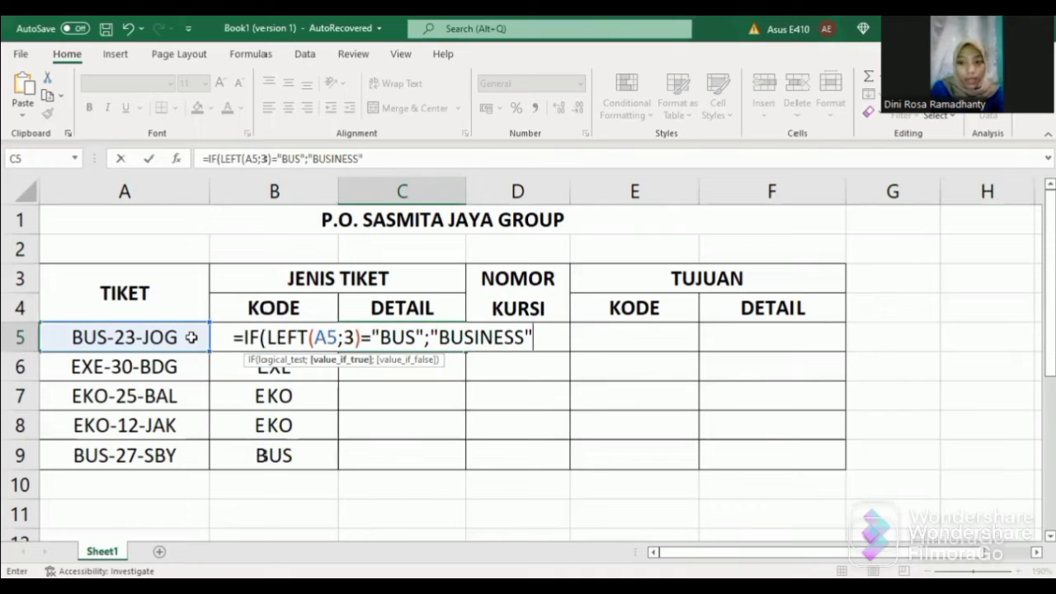
pyautogui.write(';')
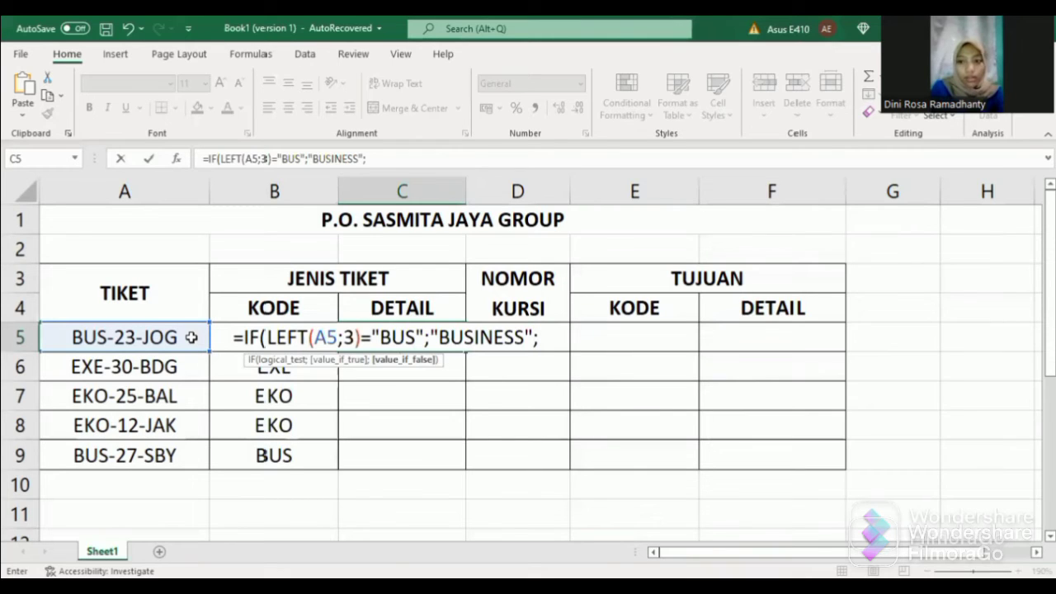
# Extend the C5 formula with a second nested condition, IF(LEFT(A5;3)="EXE";"EXECUTIVE".
pyautogui.write('IF(LEFT')
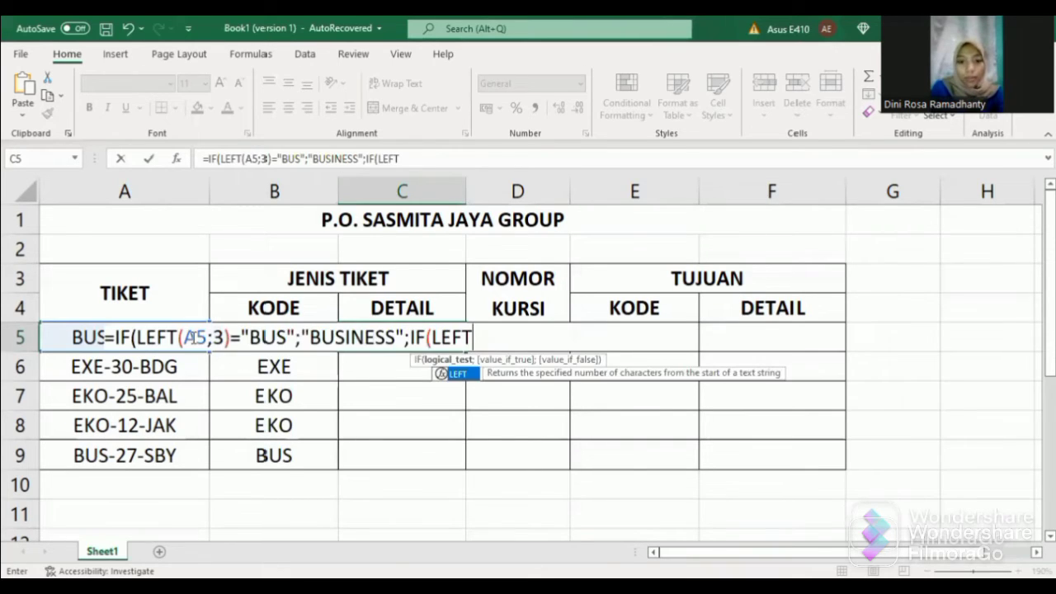
pyautogui.write('(')
pyautogui.click(85, 340)
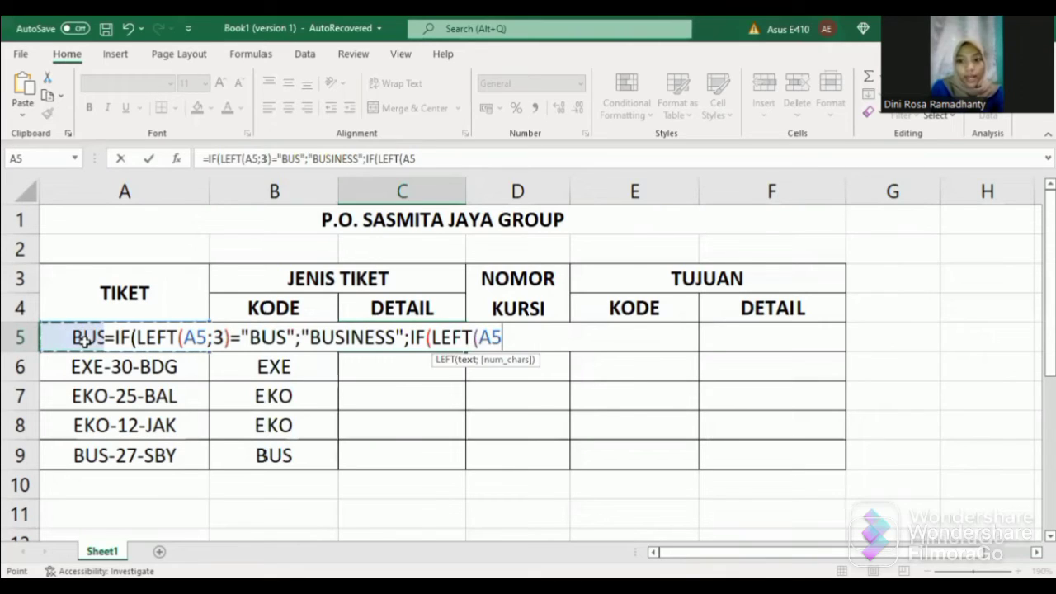
pyautogui.write(';3)')
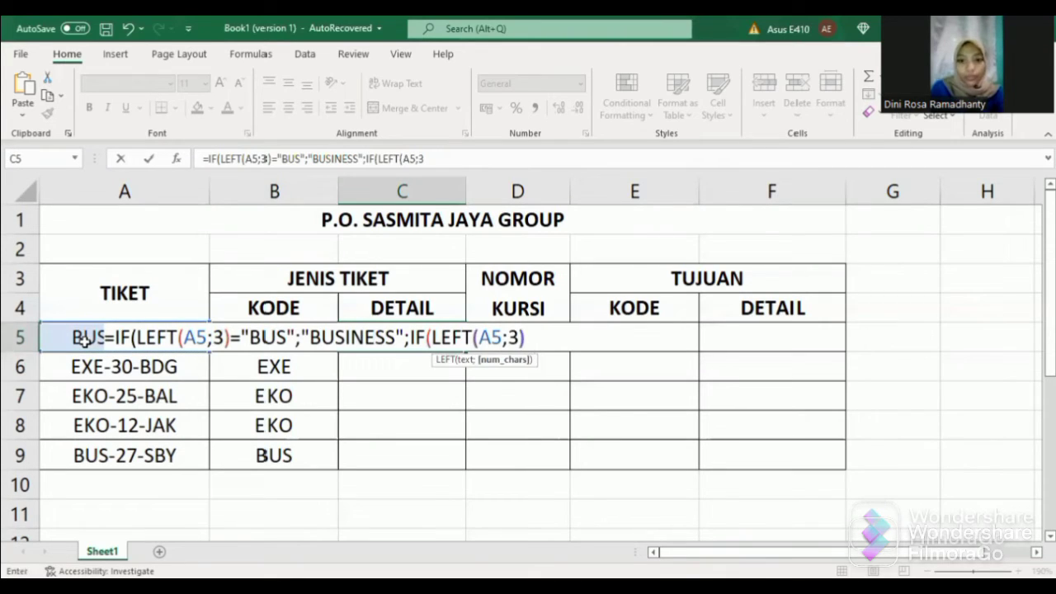
pyautogui.write('=')
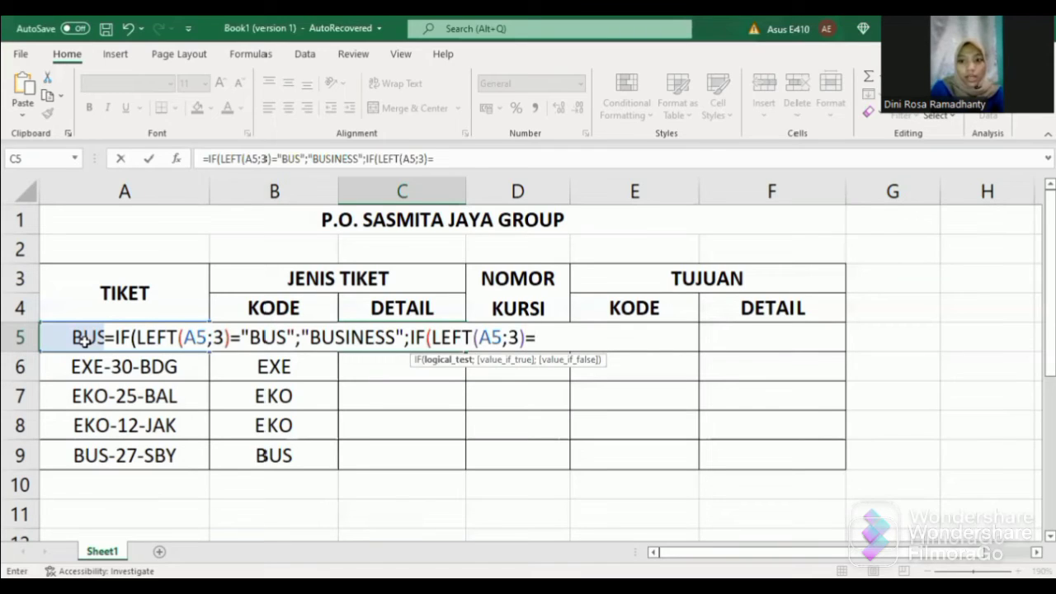
pyautogui.write('"')
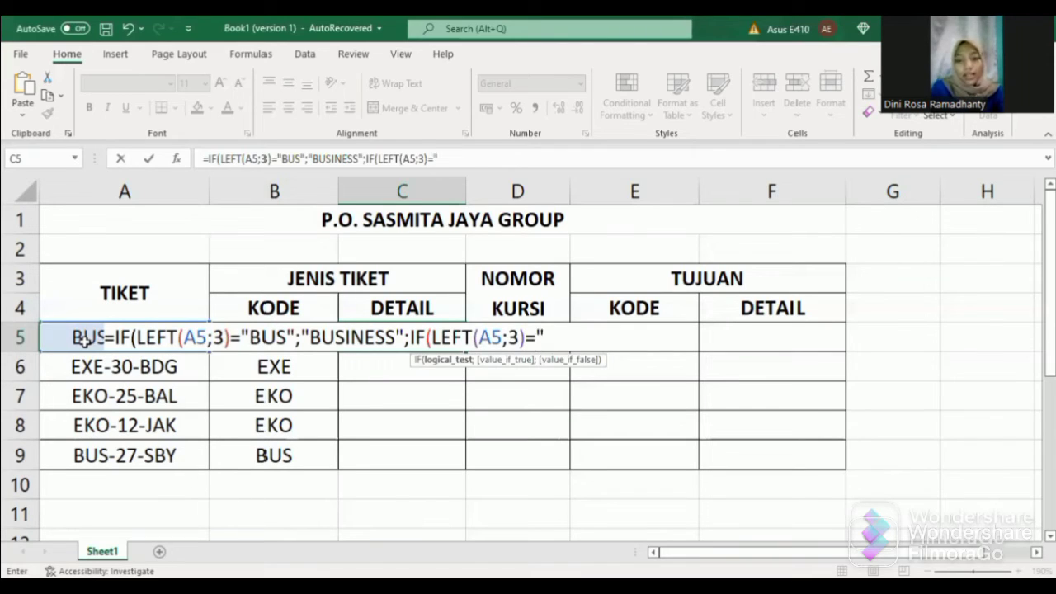
pyautogui.write('EXE')
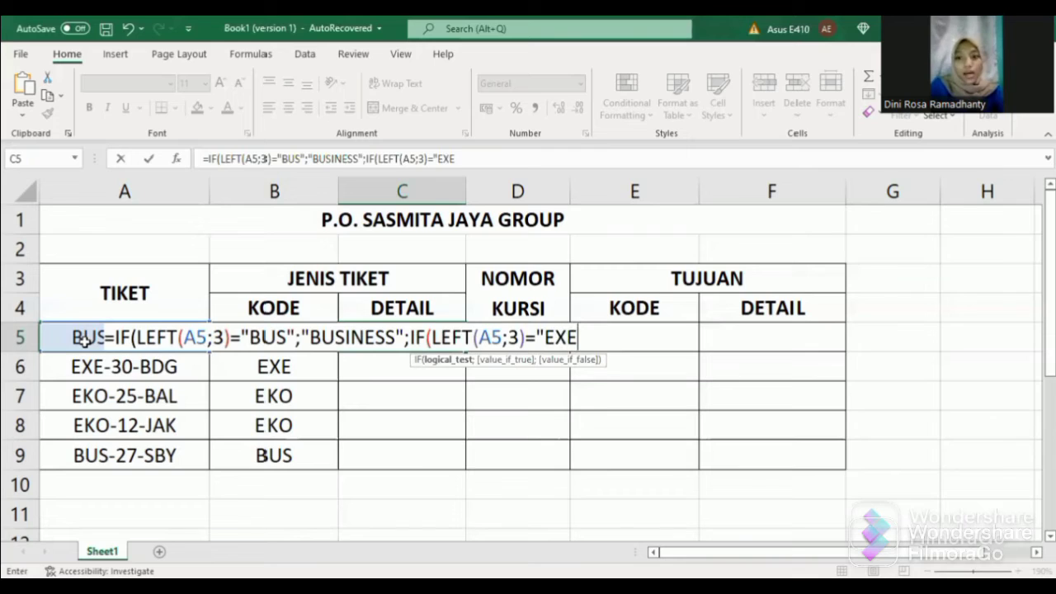
pyautogui.write('"')
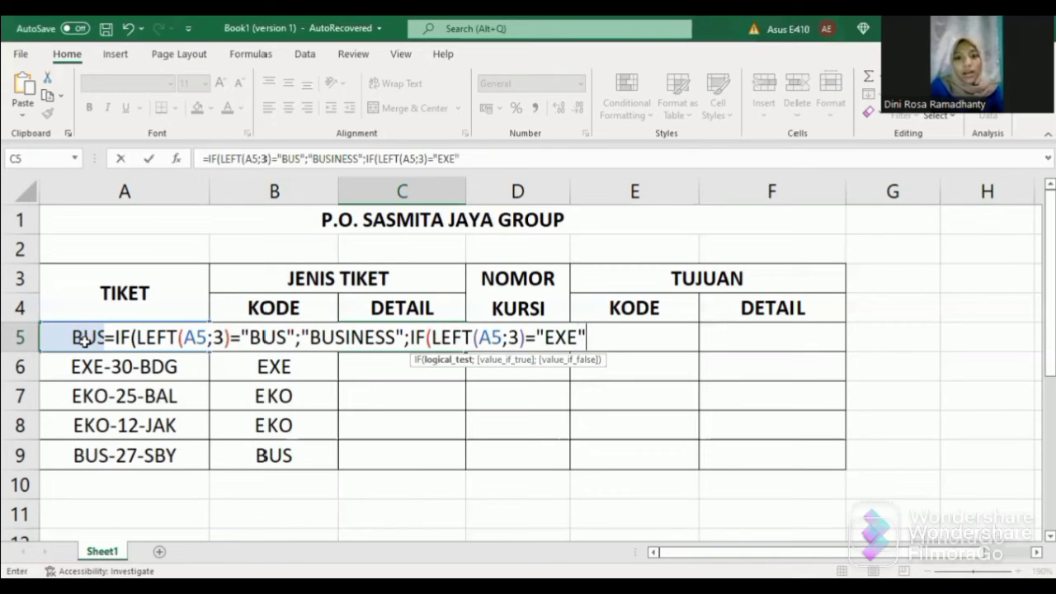
pyautogui.write(';"')
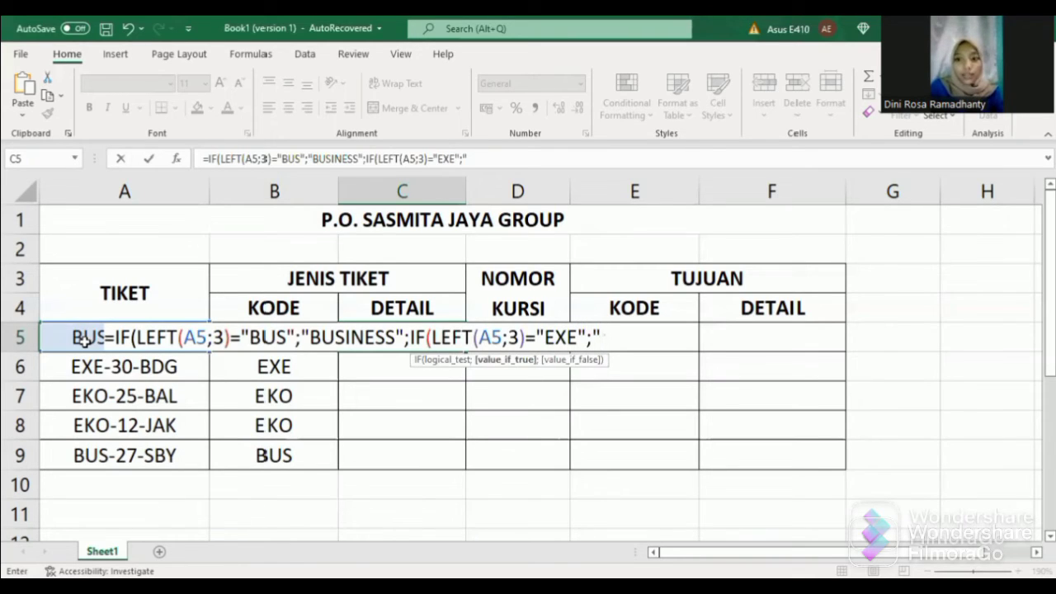
pyautogui.write('EXECU')
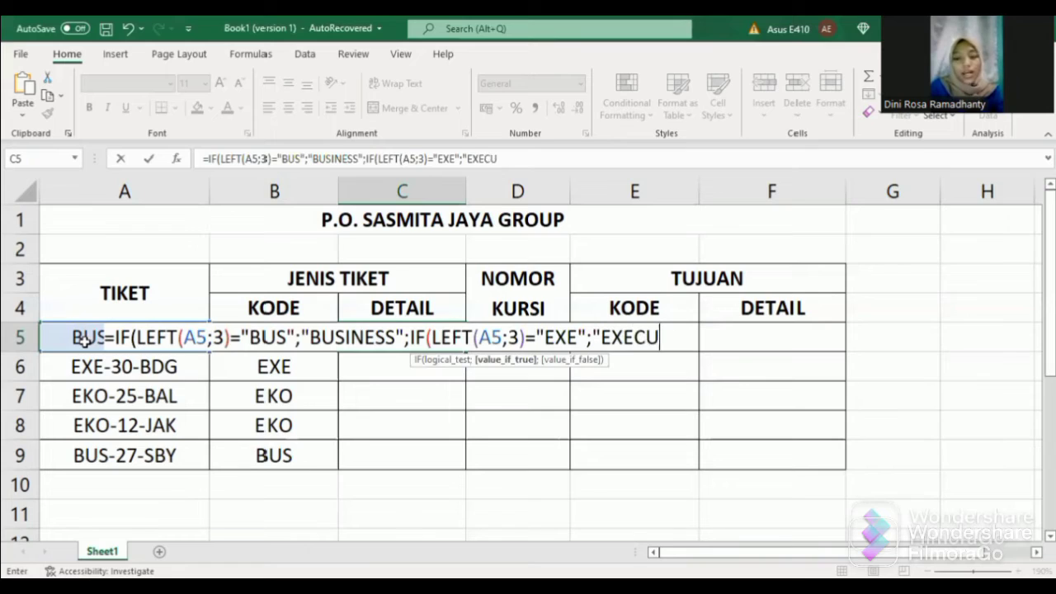
pyautogui.write('TIVE')
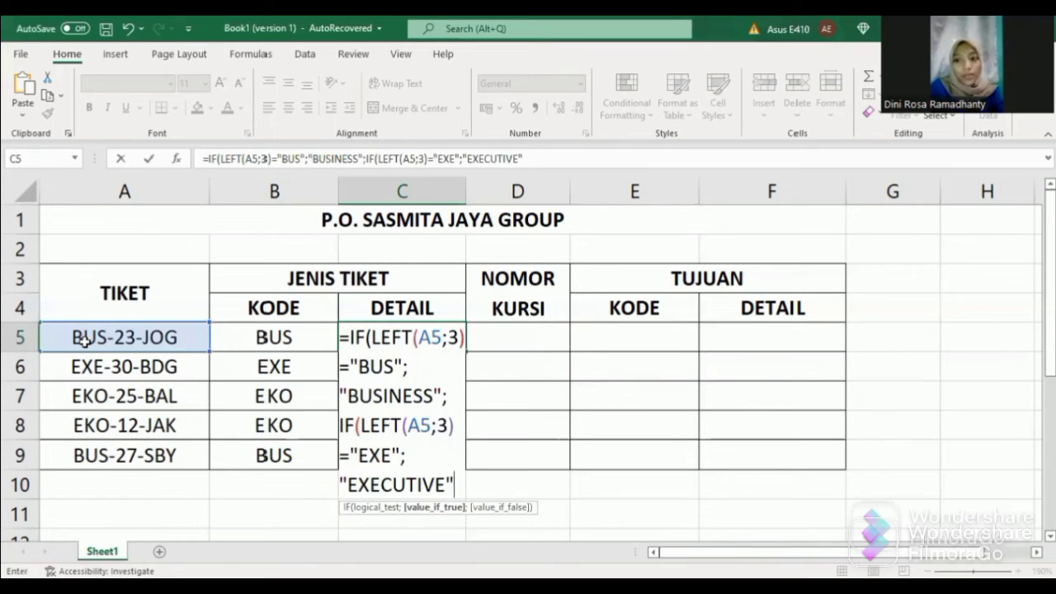
# Finish the C5 formula with "EKONOMI" as the value if false, and fill it down to C9.
pyautogui.write(';')
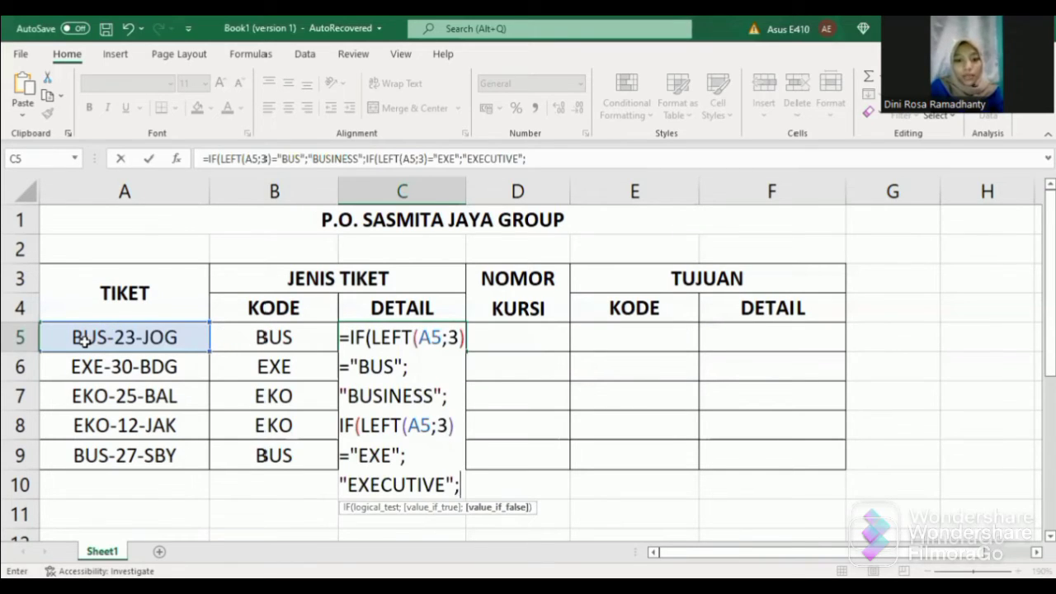
pyautogui.write('"EK')
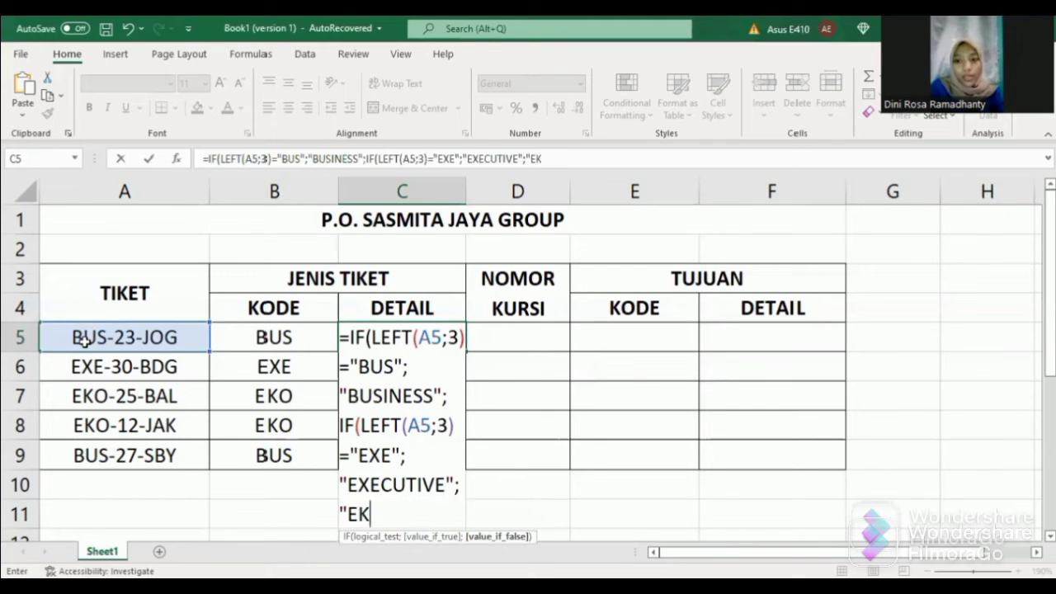
pyautogui.write('ONOMI"')
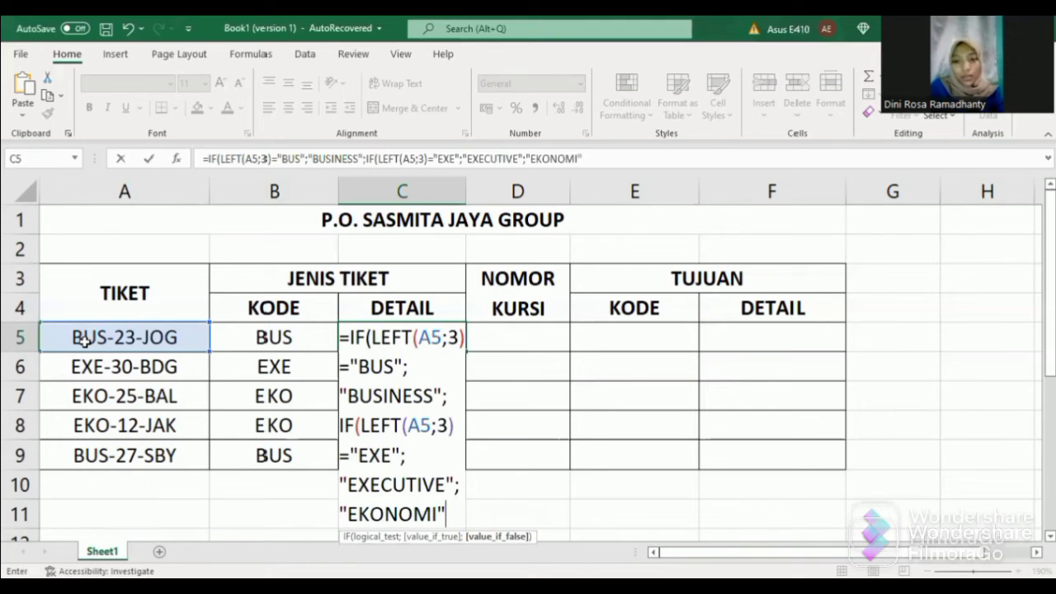
pyautogui.write(')')
pyautogui.press('Return')
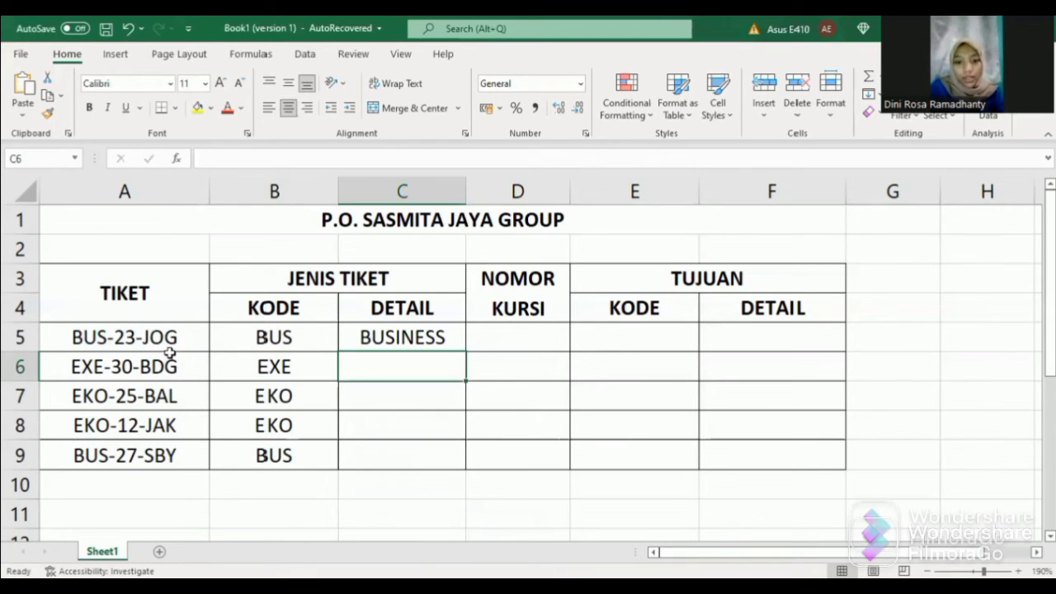
pyautogui.click(382, 334)
pyautogui.moveTo(467, 351); pyautogui.dragTo(459, 472)
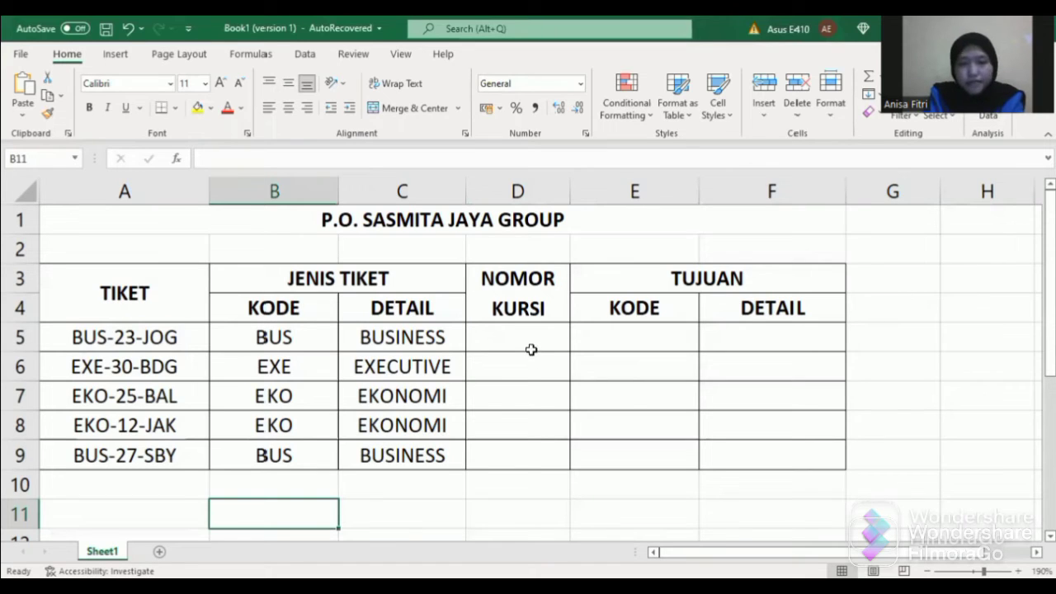
# Enter =MID(A5;5;2) in D5 for the seat number and fill it down to D9.
pyautogui.click(531, 341)
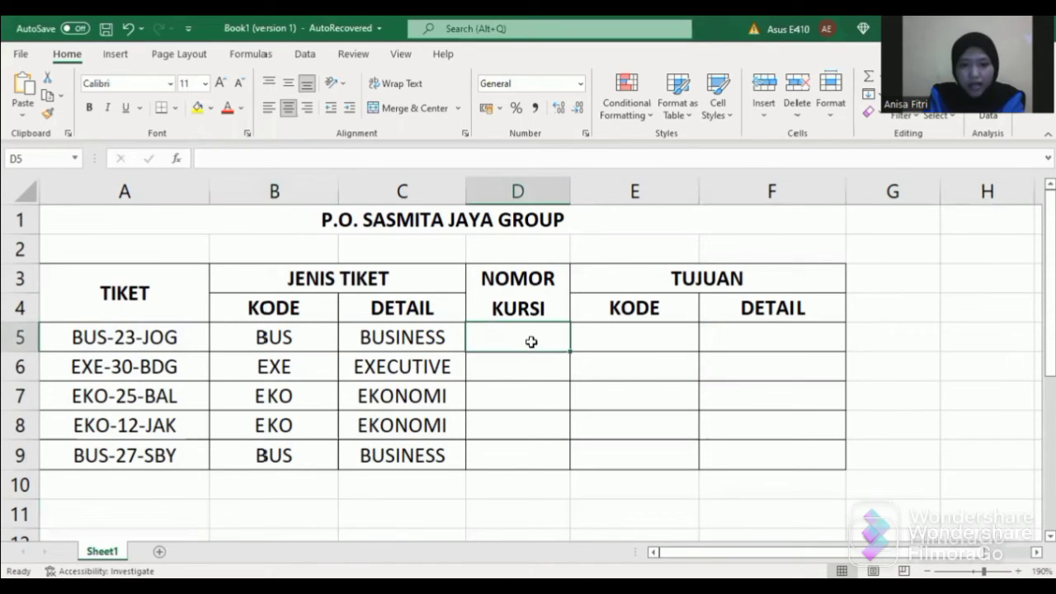
pyautogui.write('=')
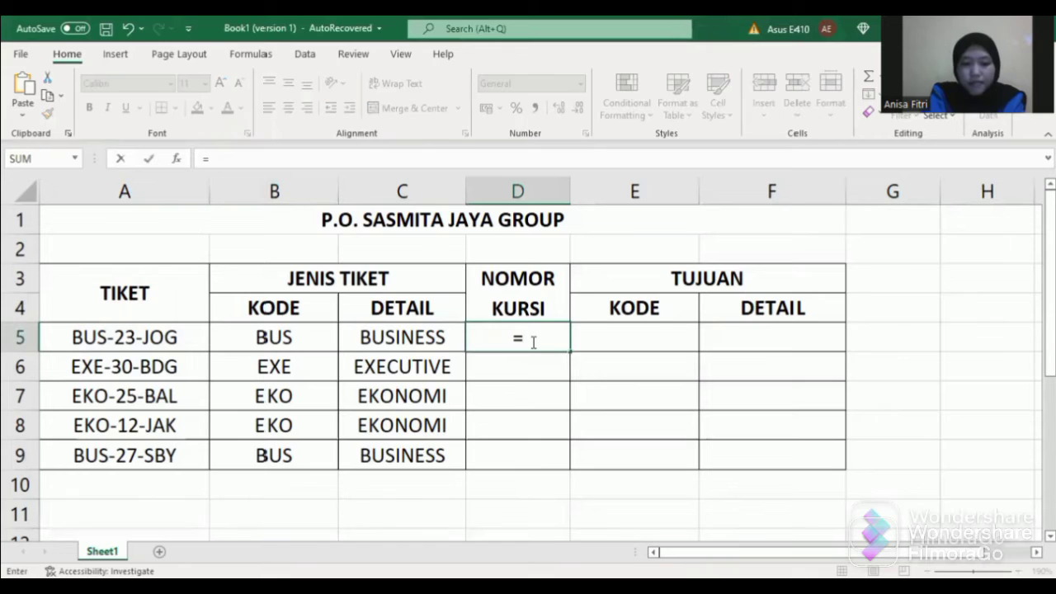
pyautogui.write('MID')
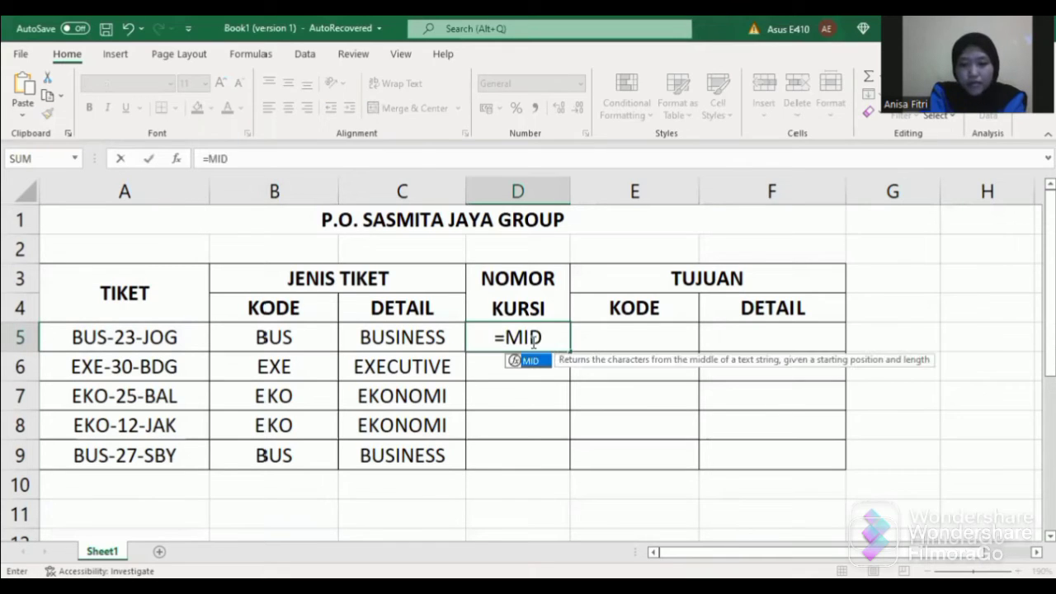
pyautogui.write('(')
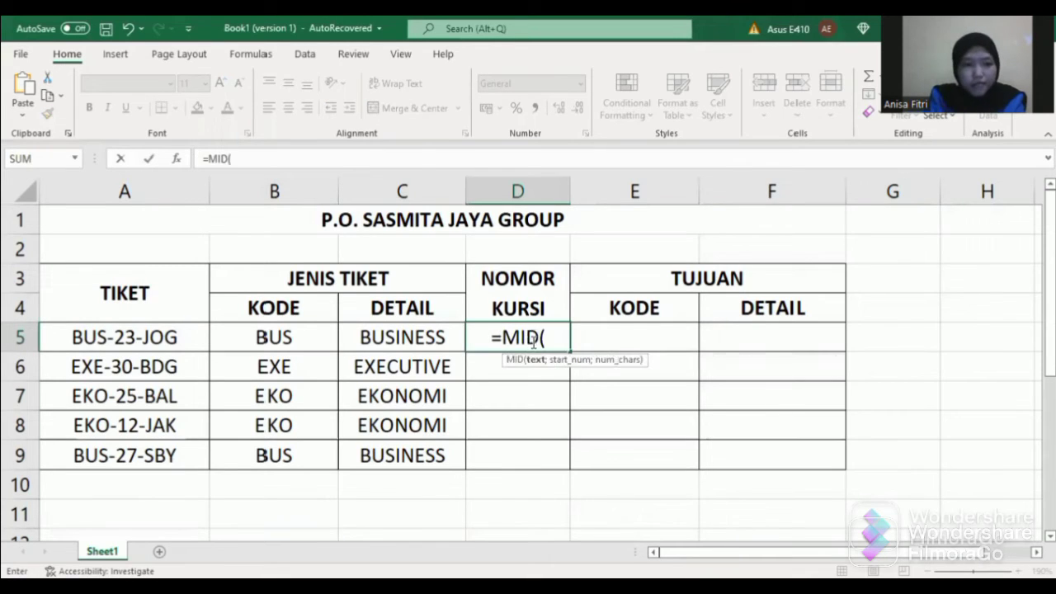
pyautogui.click(154, 348)
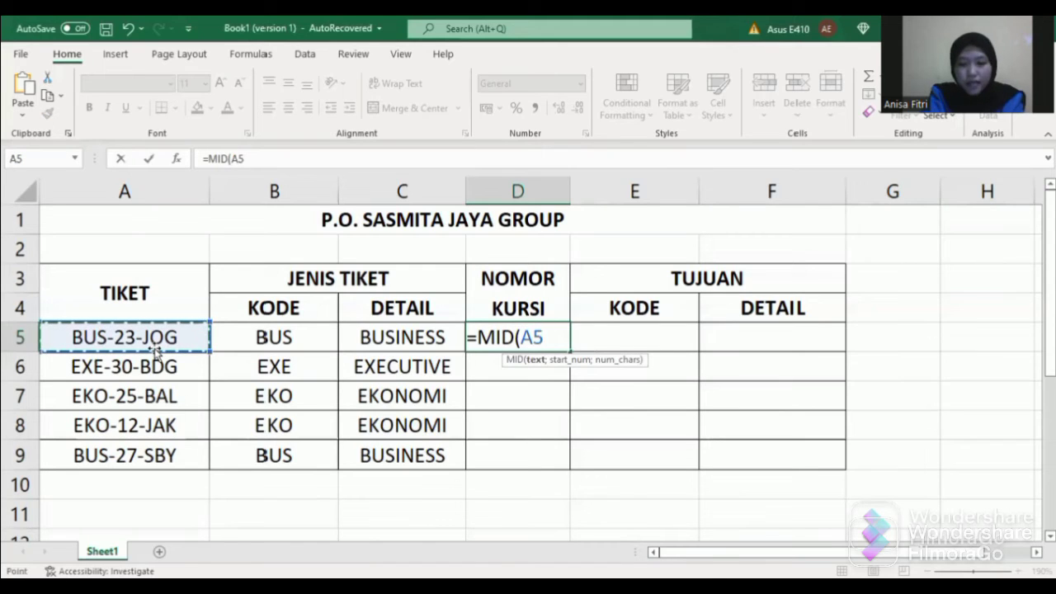
pyautogui.write(';5')
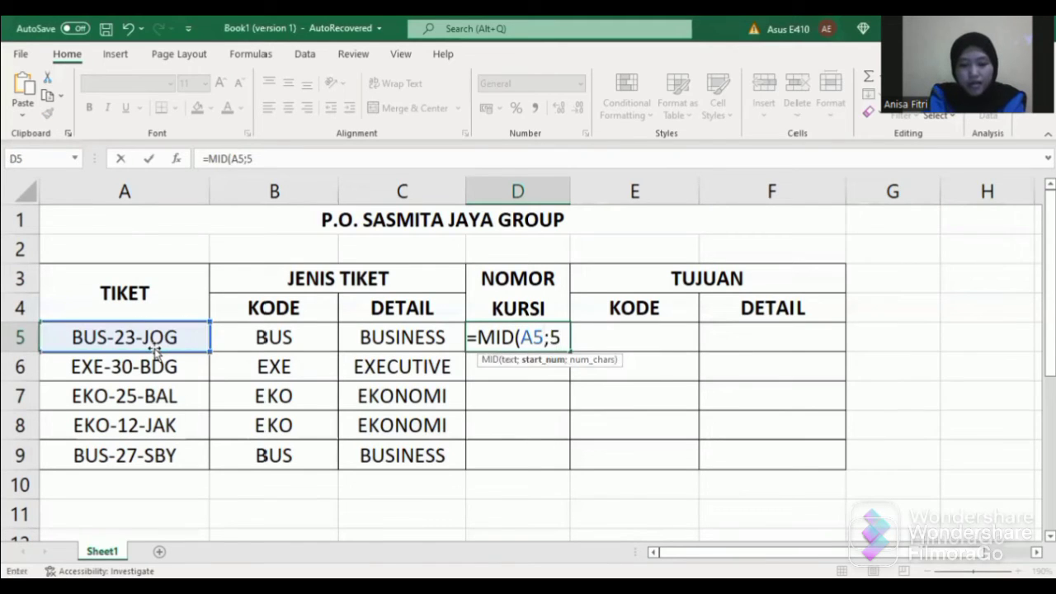
pyautogui.write(';2)')
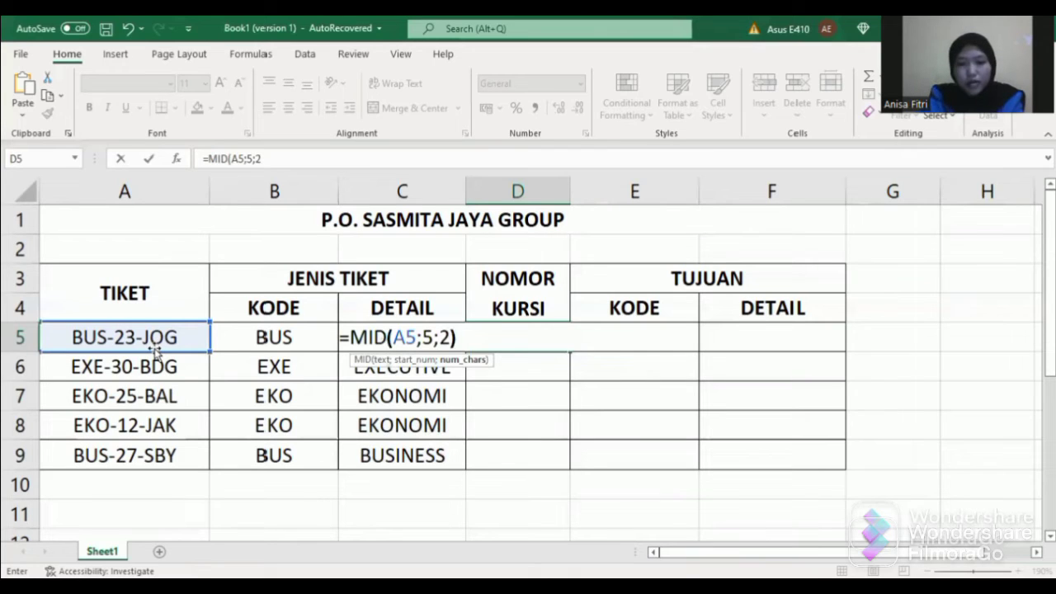
pyautogui.press('Return')
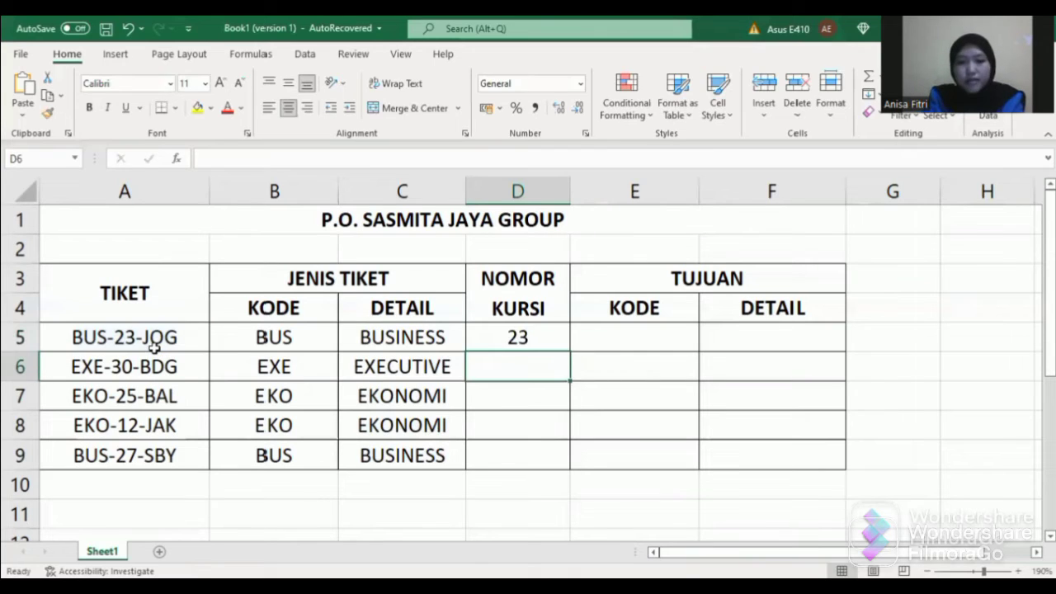
pyautogui.click(489, 327)
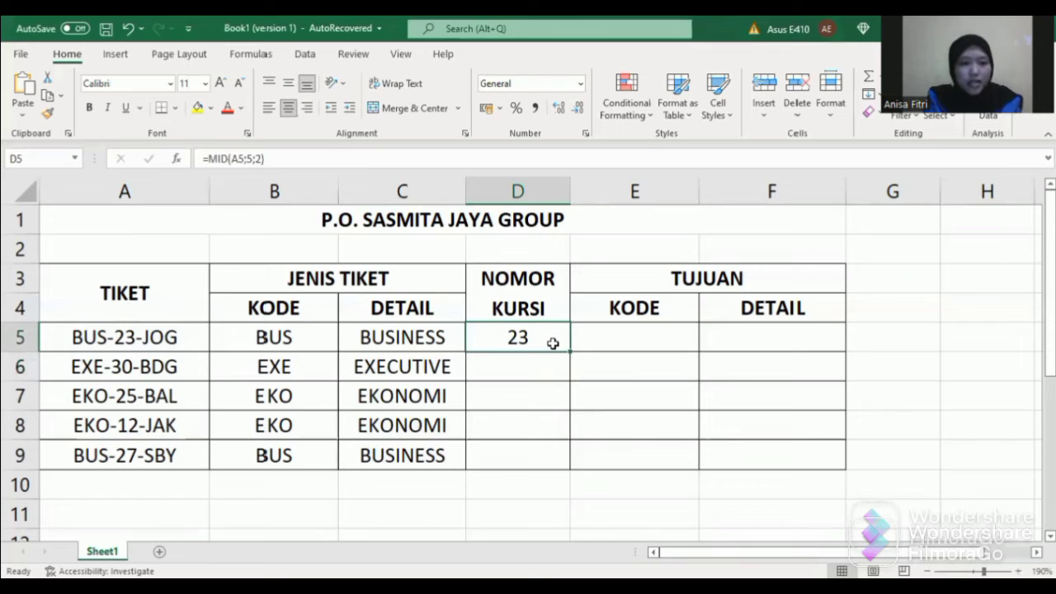
pyautogui.moveTo(569, 353); pyautogui.dragTo(556, 455)
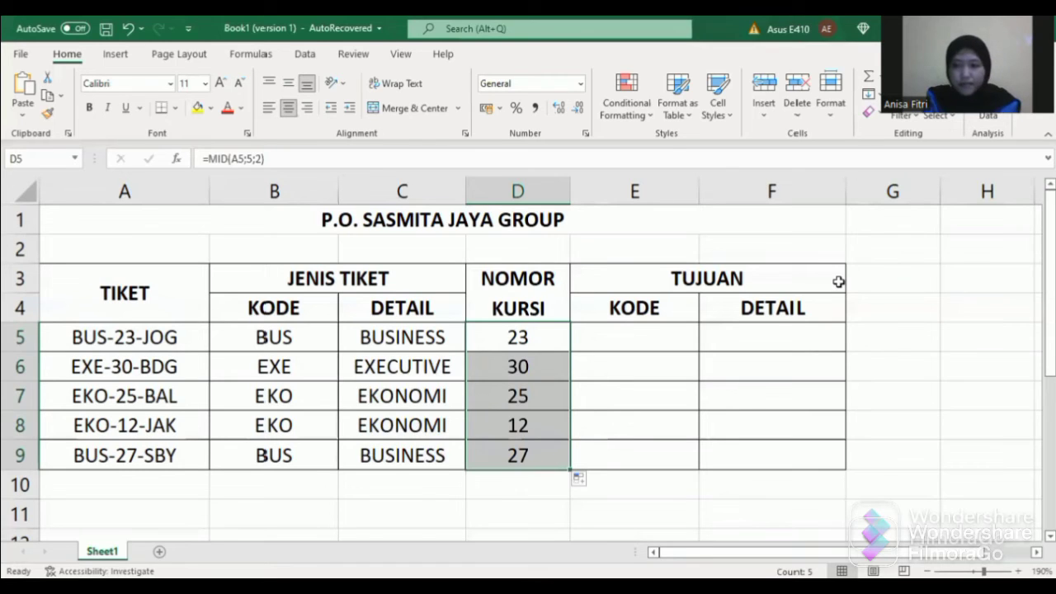
# Enter =RIGHT(A5;3) in E5 for the destination code and fill it down to E9.
pyautogui.press('Right')
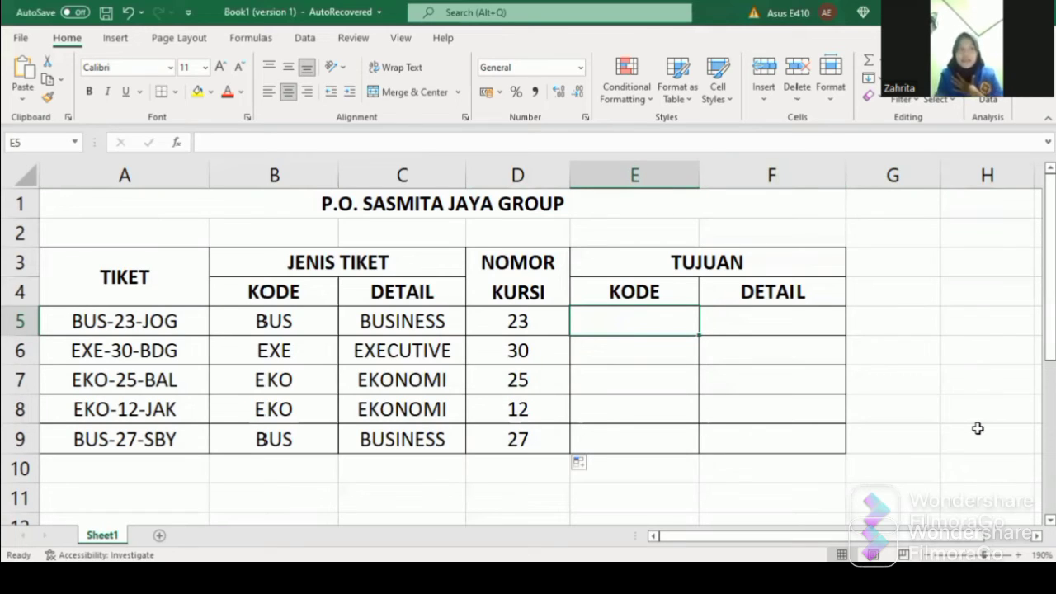
pyautogui.write('=')
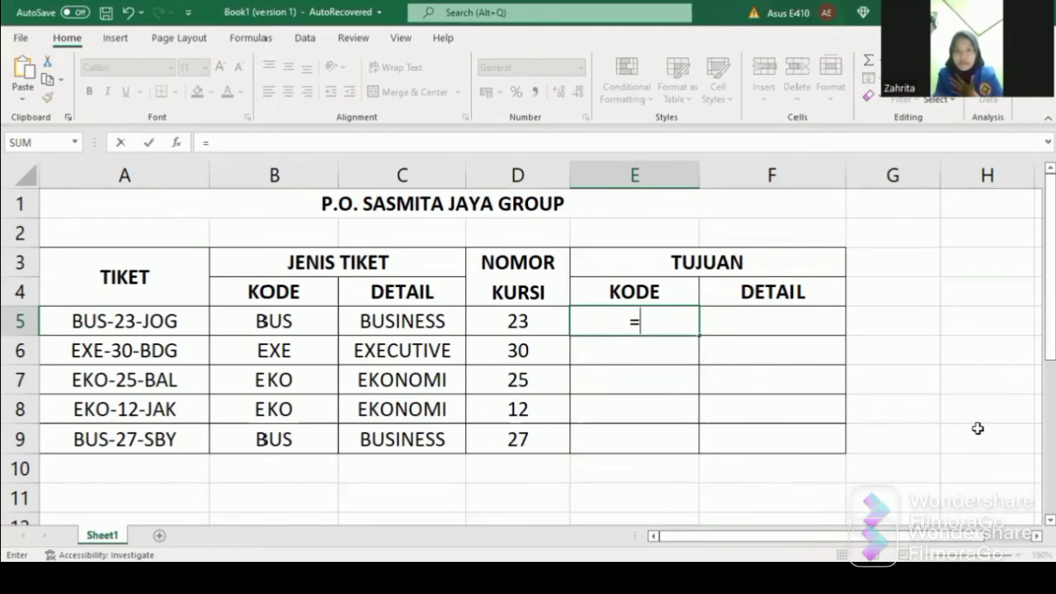
pyautogui.write('RIGHT')
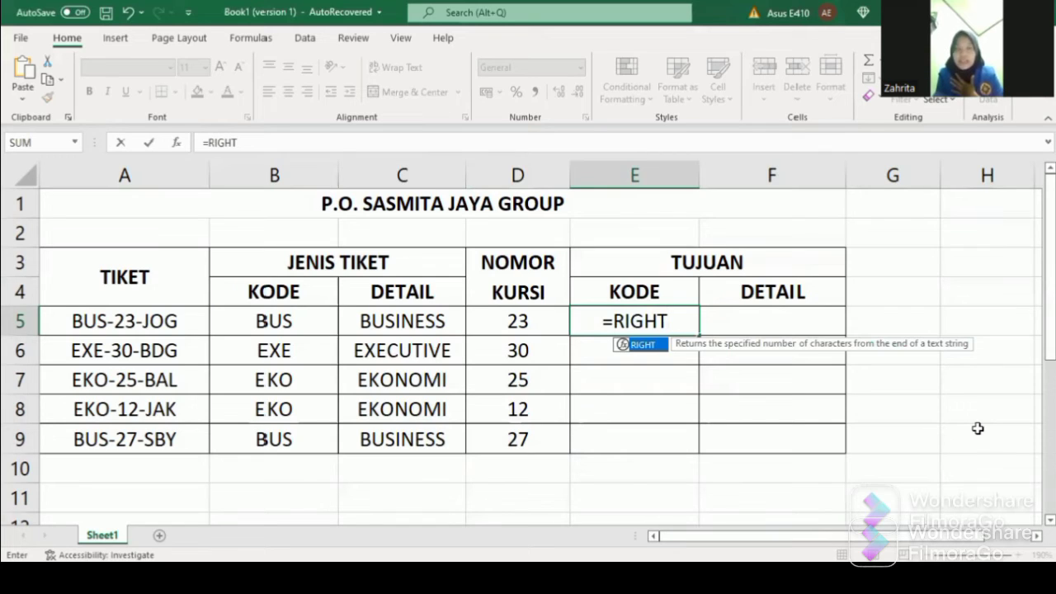
pyautogui.write('(')
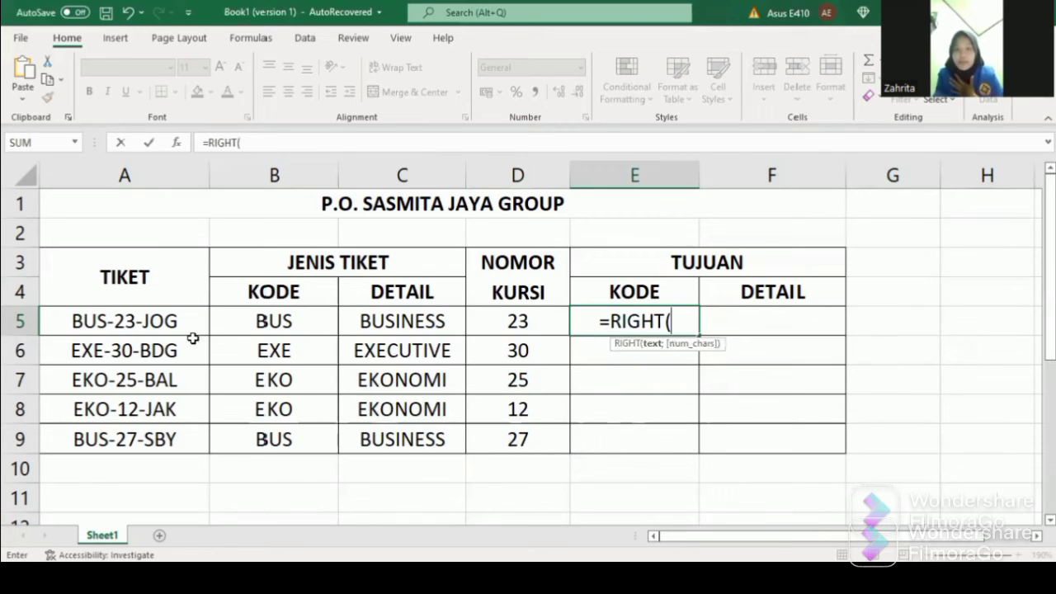
pyautogui.click(189, 329)
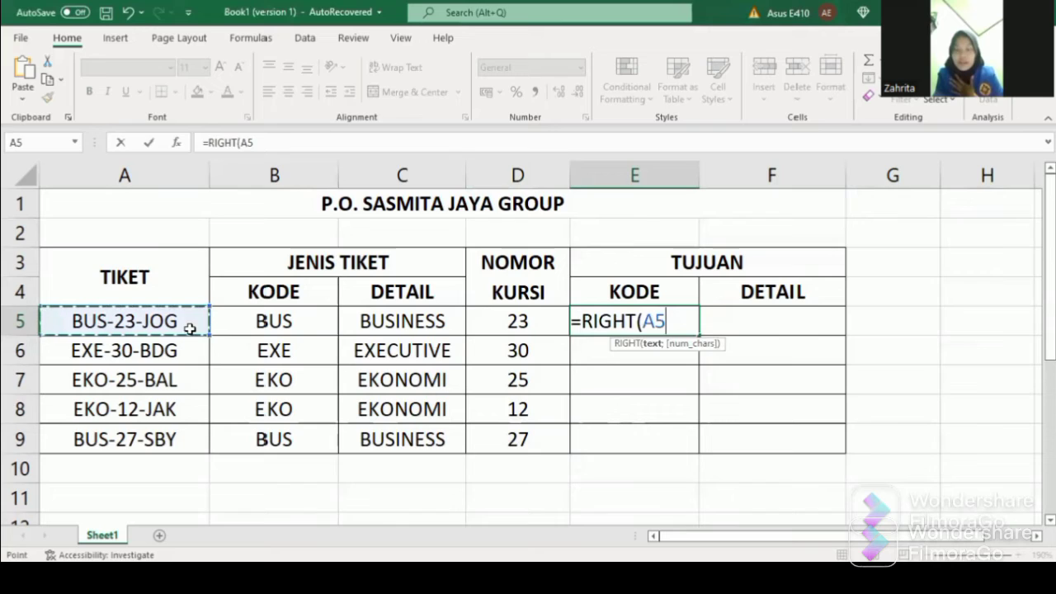
pyautogui.write(';')
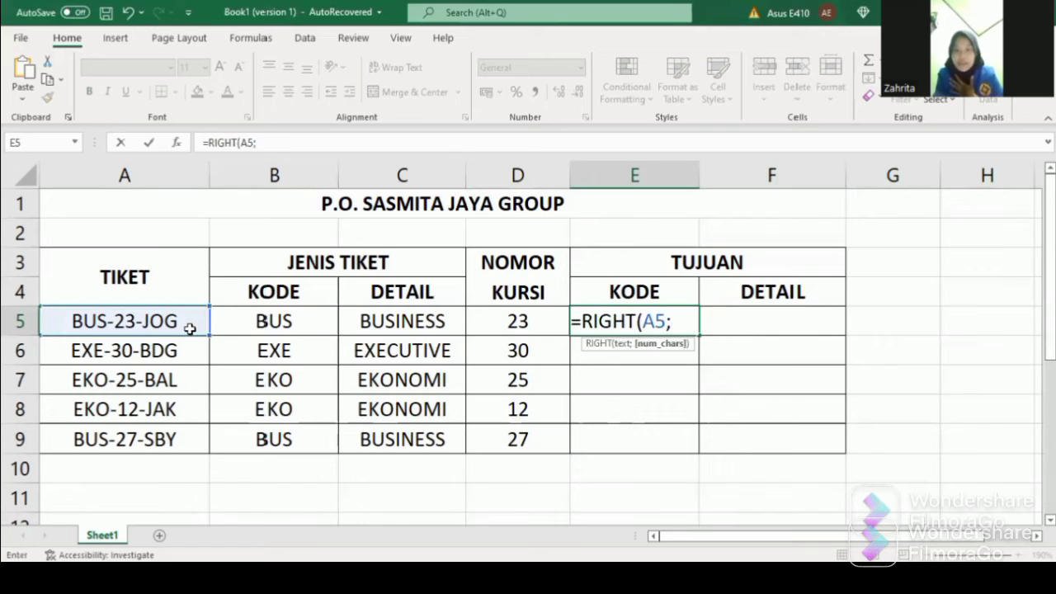
pyautogui.write('3)')
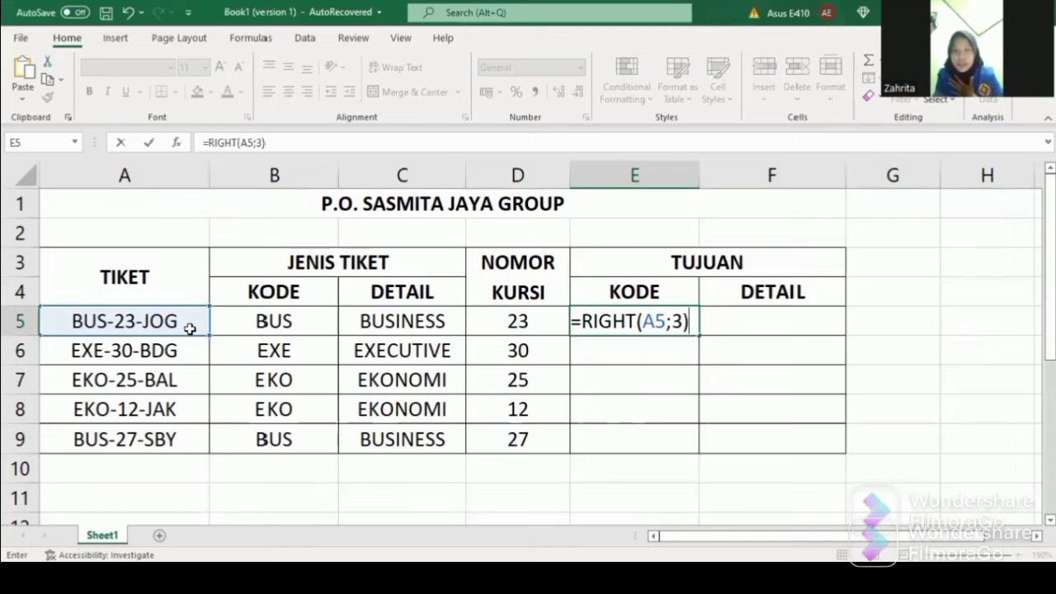
pyautogui.press('Return')
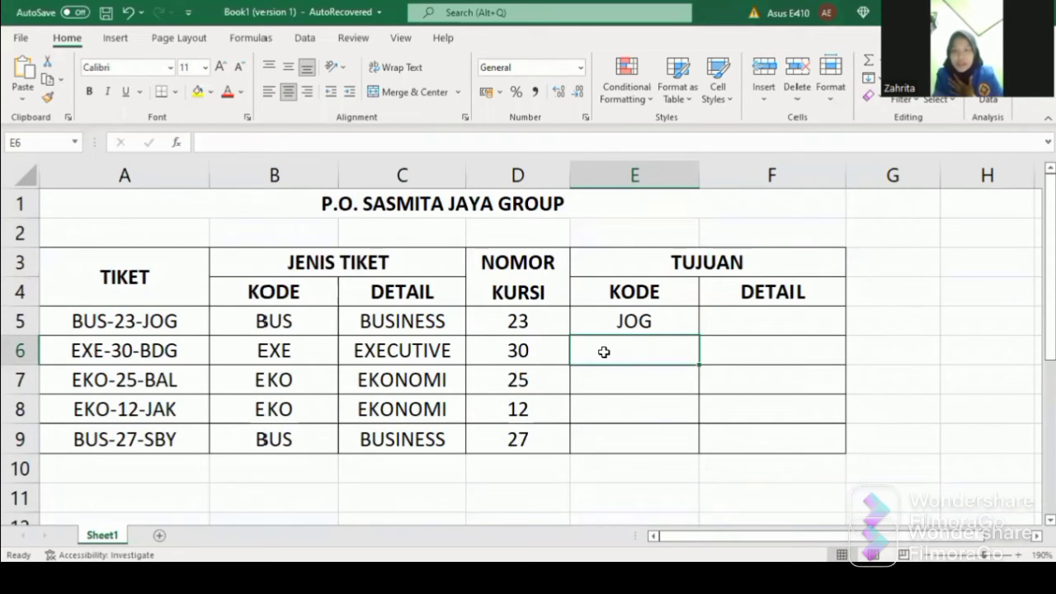
pyautogui.click(662, 321)
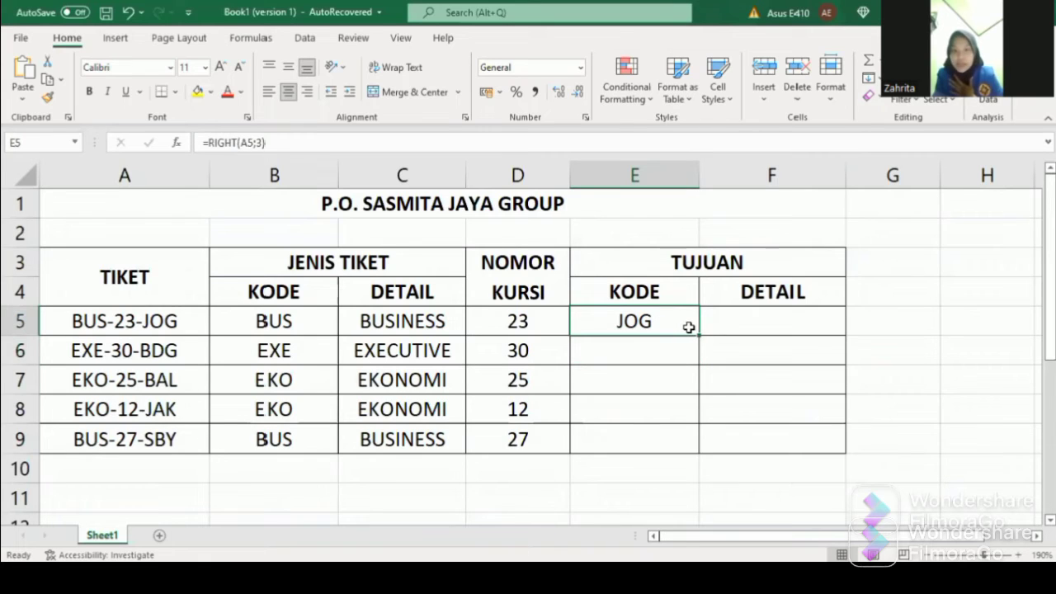
pyautogui.moveTo(699, 335); pyautogui.dragTo(698, 448)
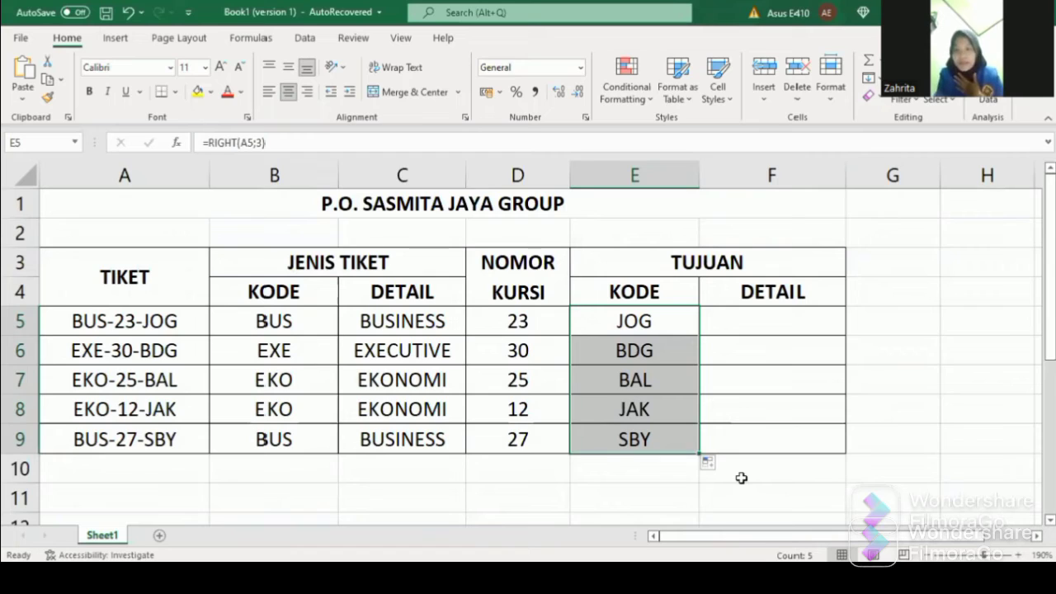
# Start the destination detail formula in F5 with the condition =IF(RIGHT(A5;3)="JOG".
pyautogui.click(752, 330)
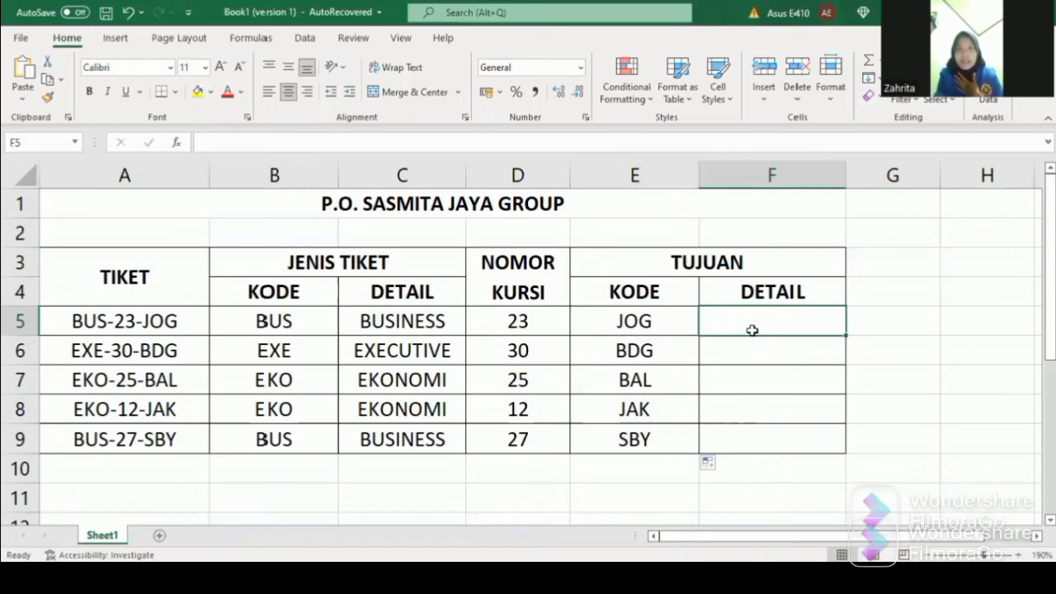
pyautogui.write('=')
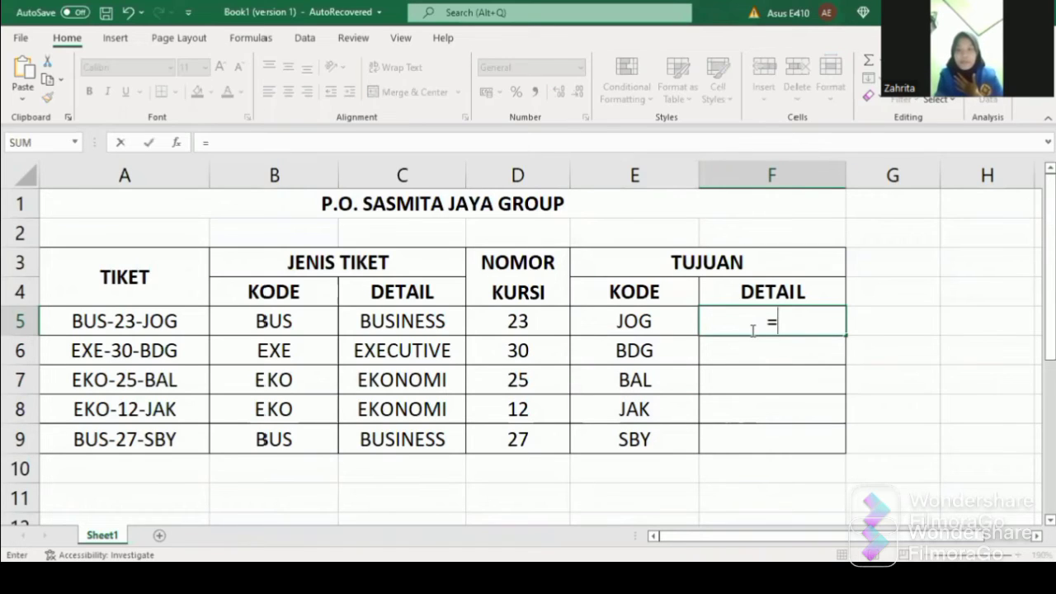
pyautogui.write('IF')
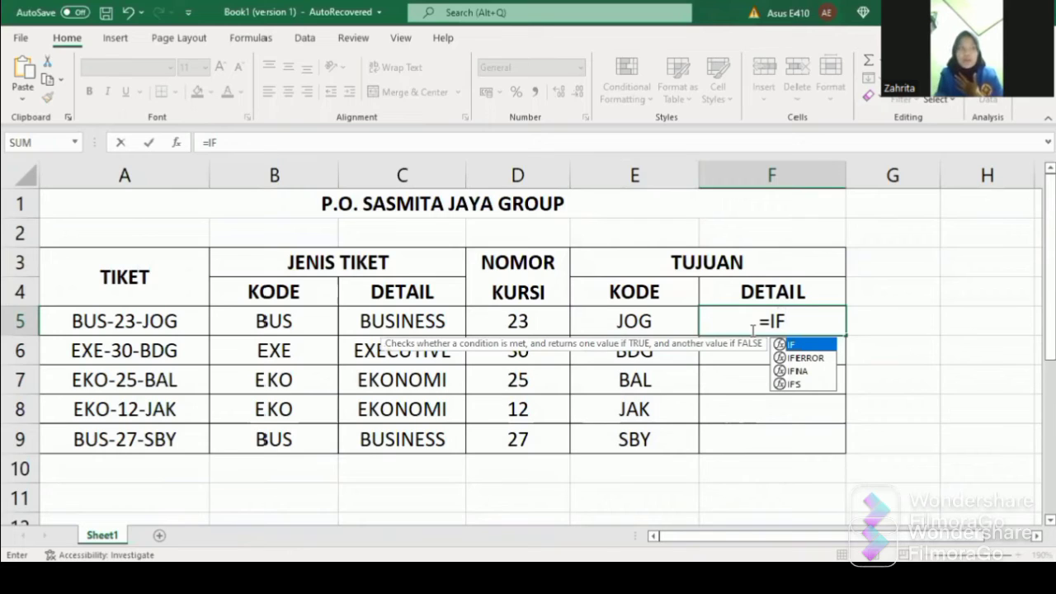
pyautogui.write('(')
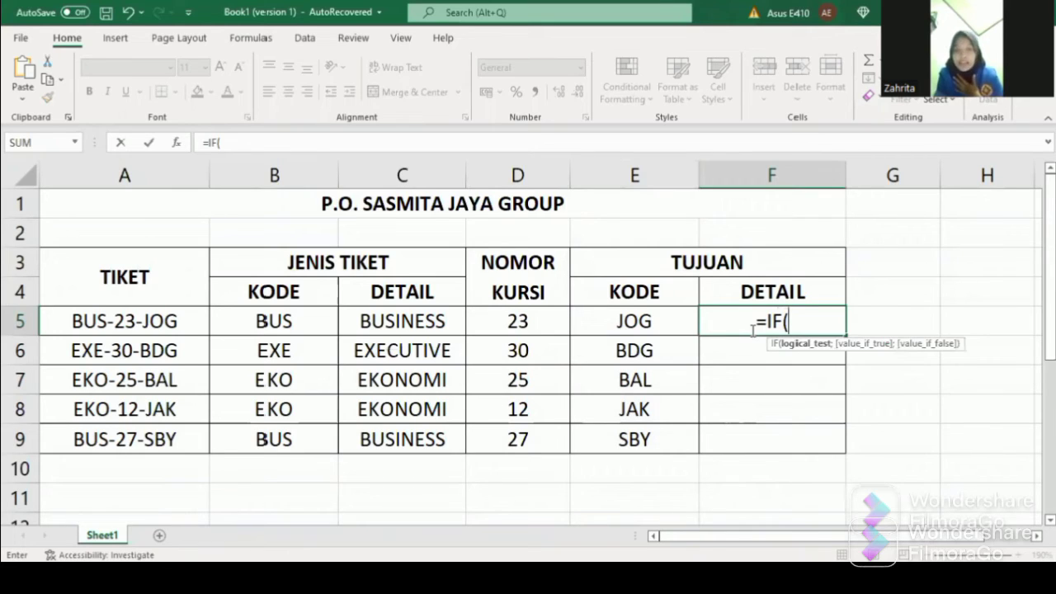
pyautogui.write('RIGHT')
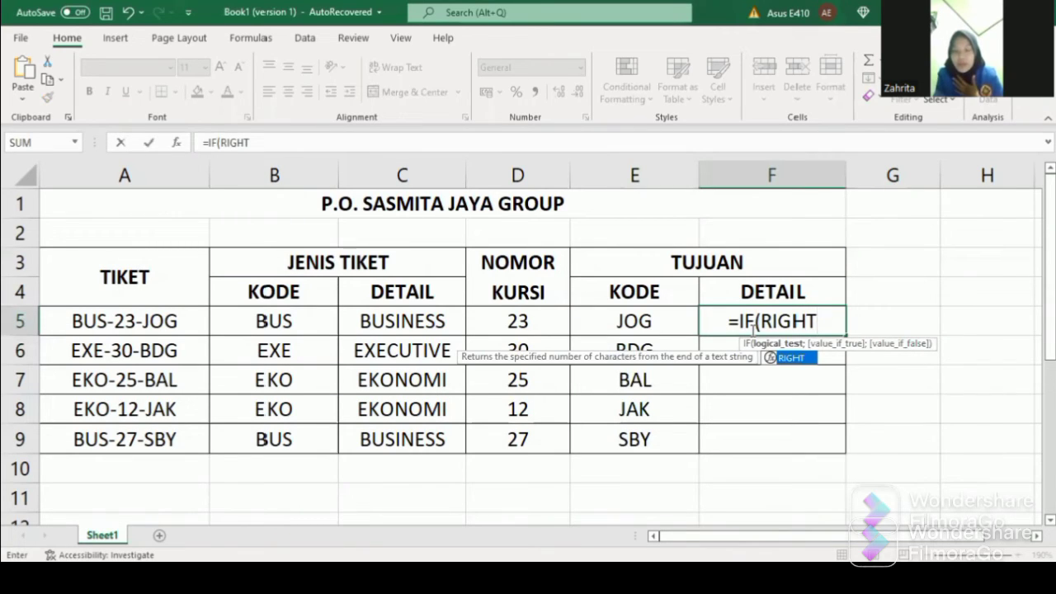
pyautogui.write('(')
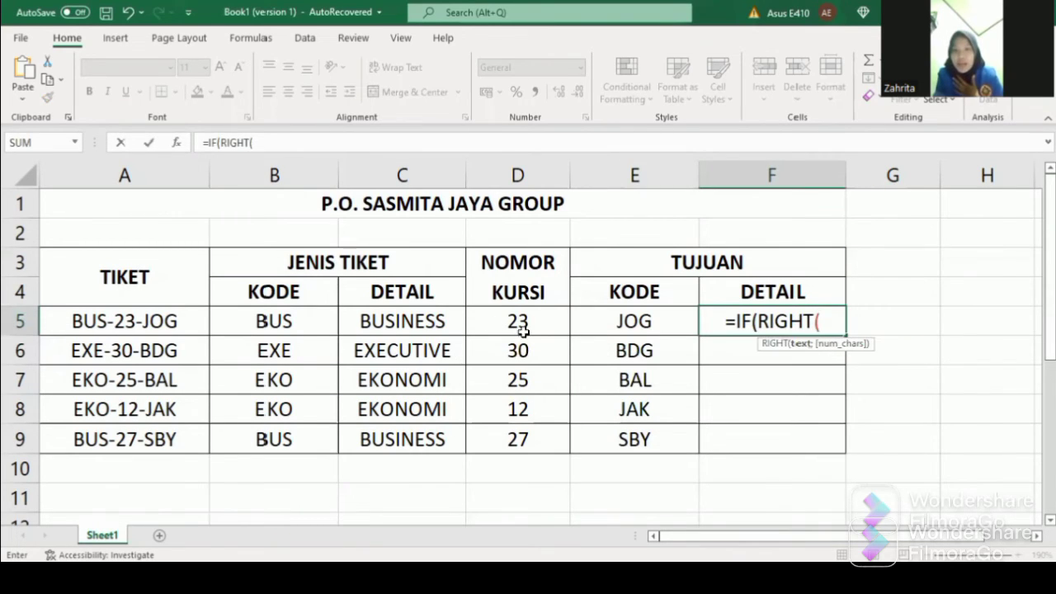
pyautogui.click(181, 321)
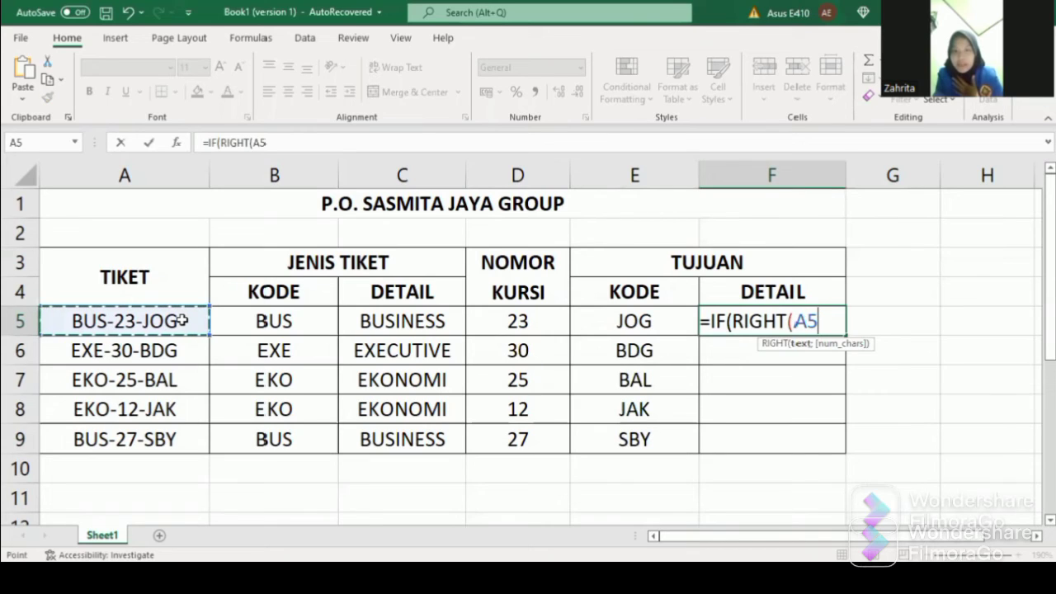
pyautogui.write(';3')
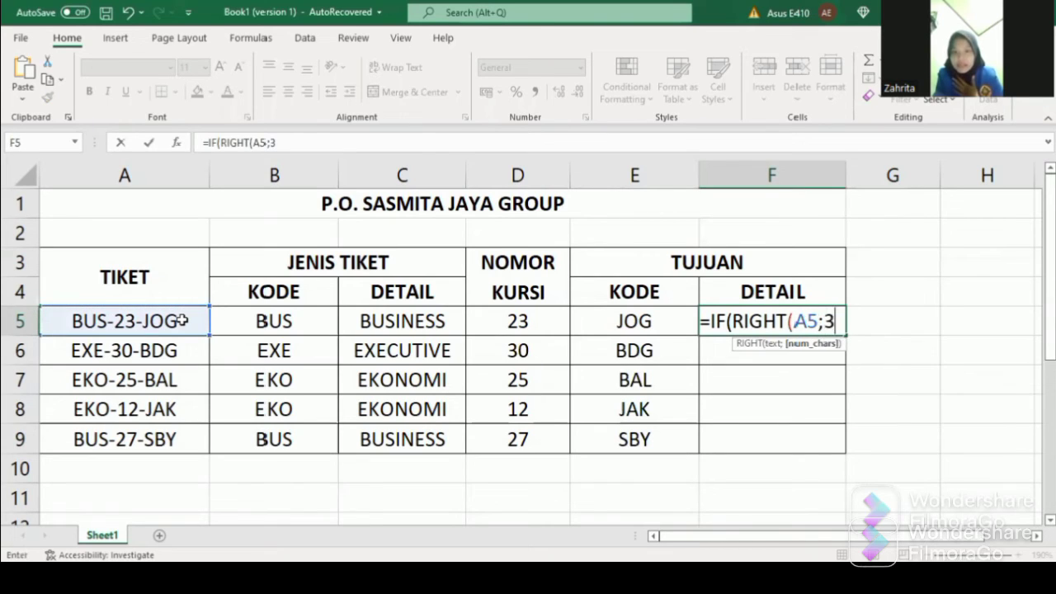
pyautogui.write(')')
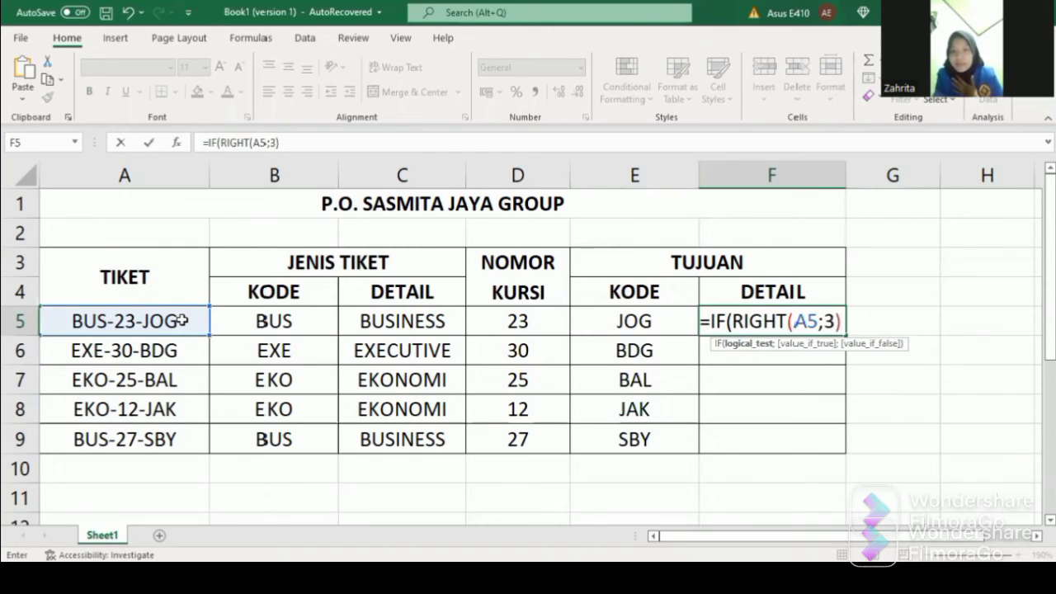
pyautogui.write('="JO')
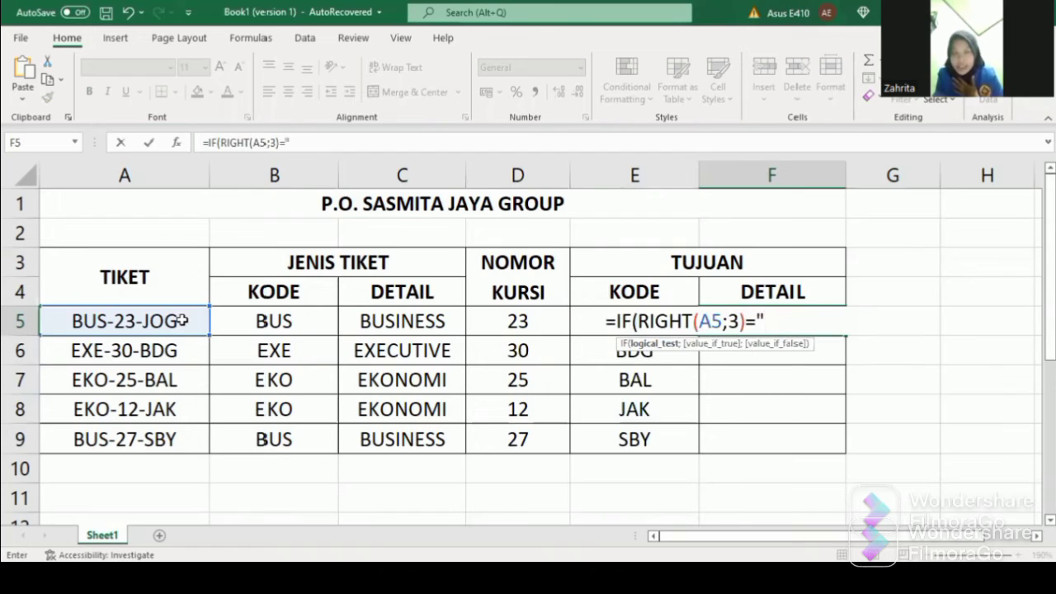
pyautogui.write('G')
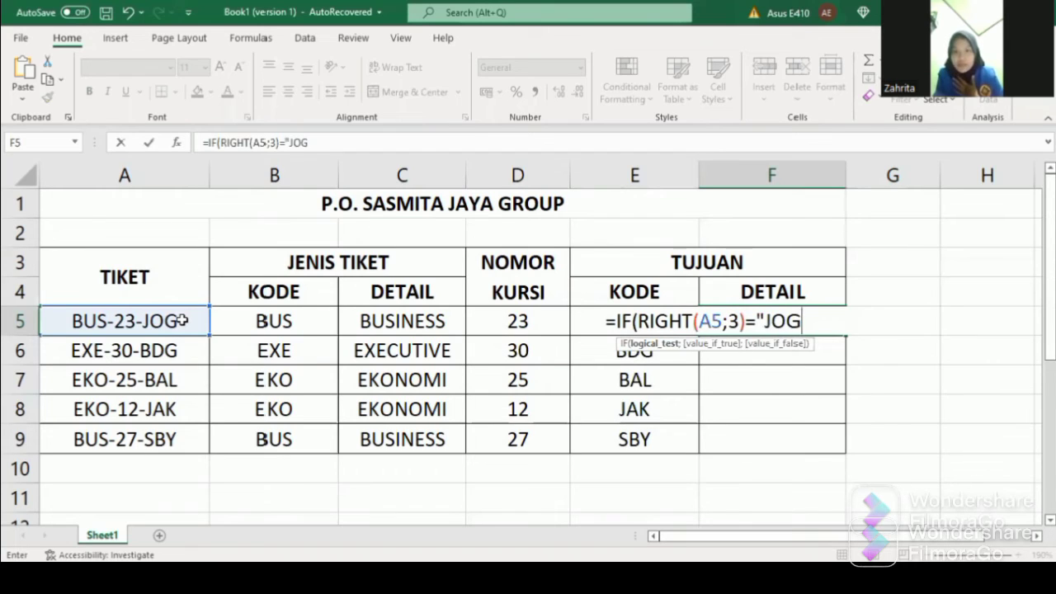
pyautogui.write('"')
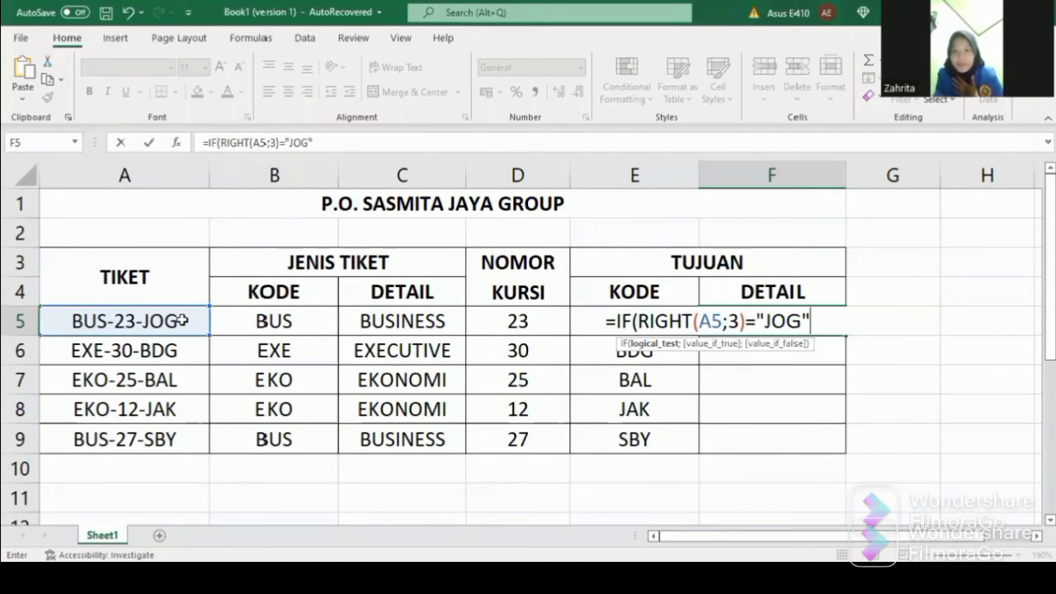
# Add "JOGJAKARTA" as the value if true in the F5 formula, ending with a semicolon.
pyautogui.write(';')
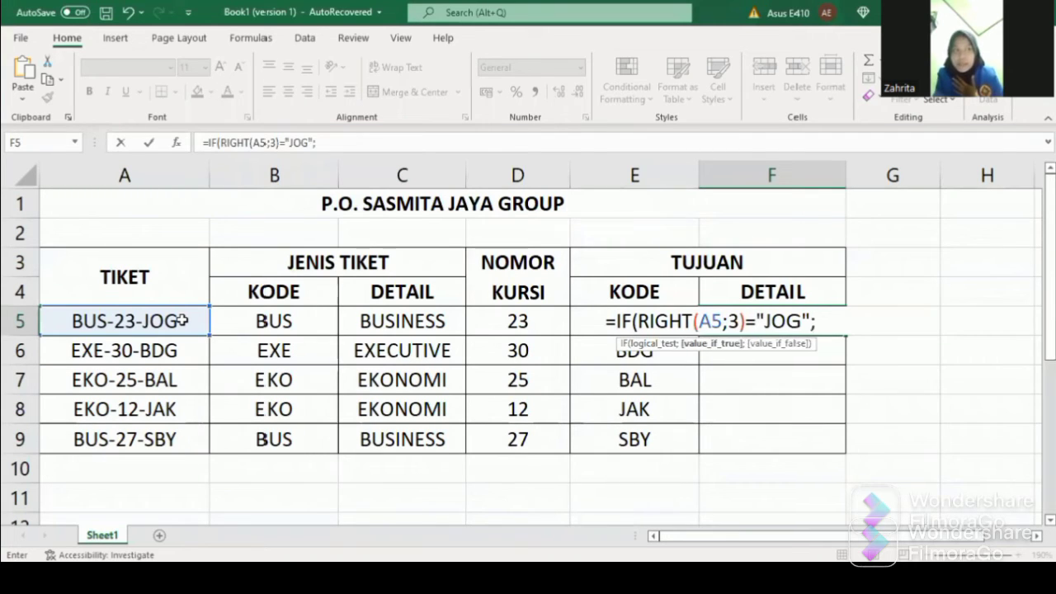
pyautogui.write('"JO')
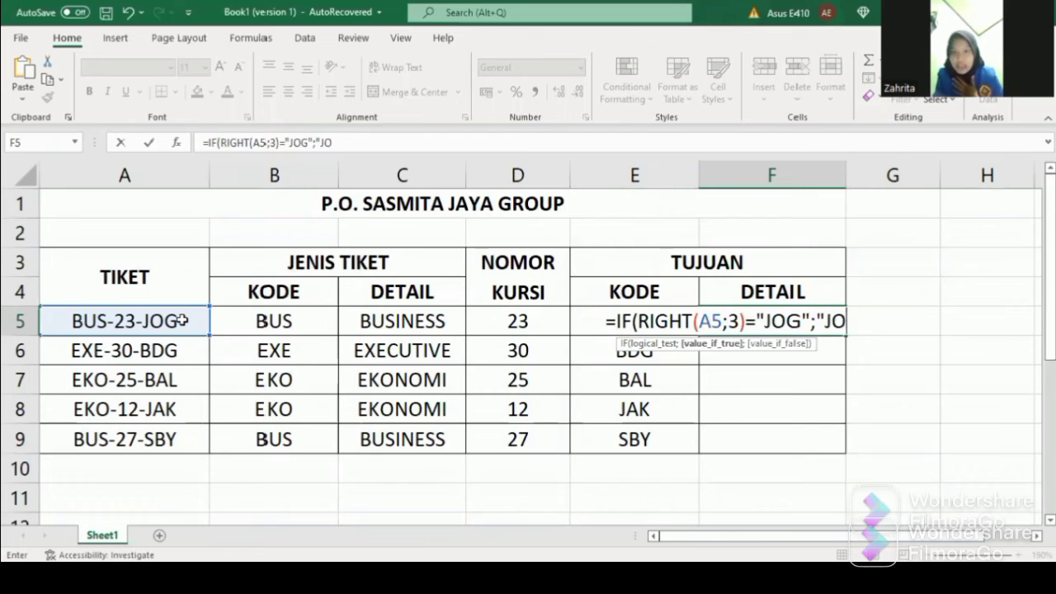
pyautogui.write('GJAKARTA')
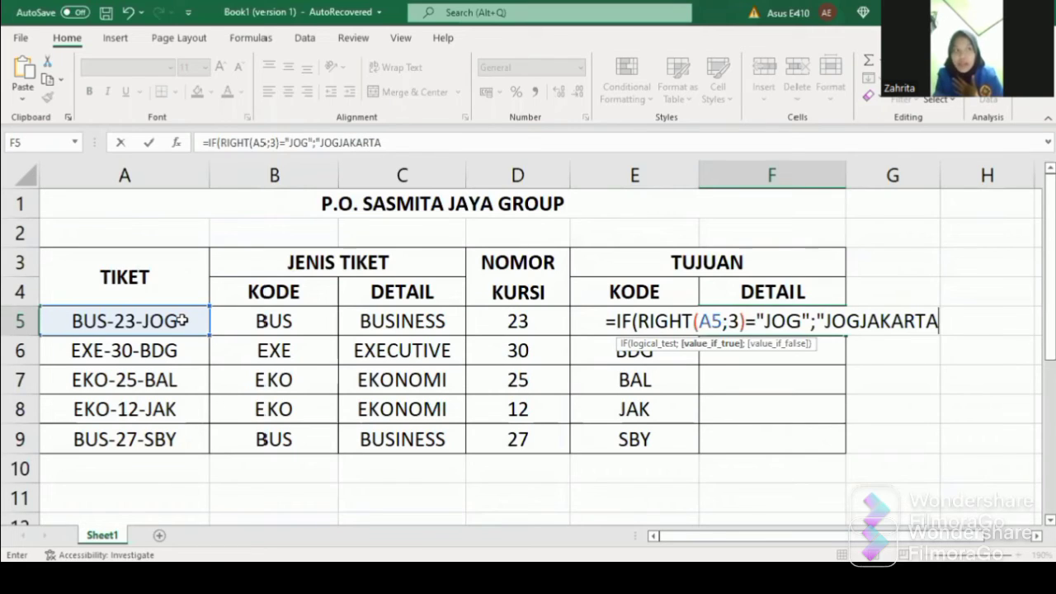
pyautogui.write('"')
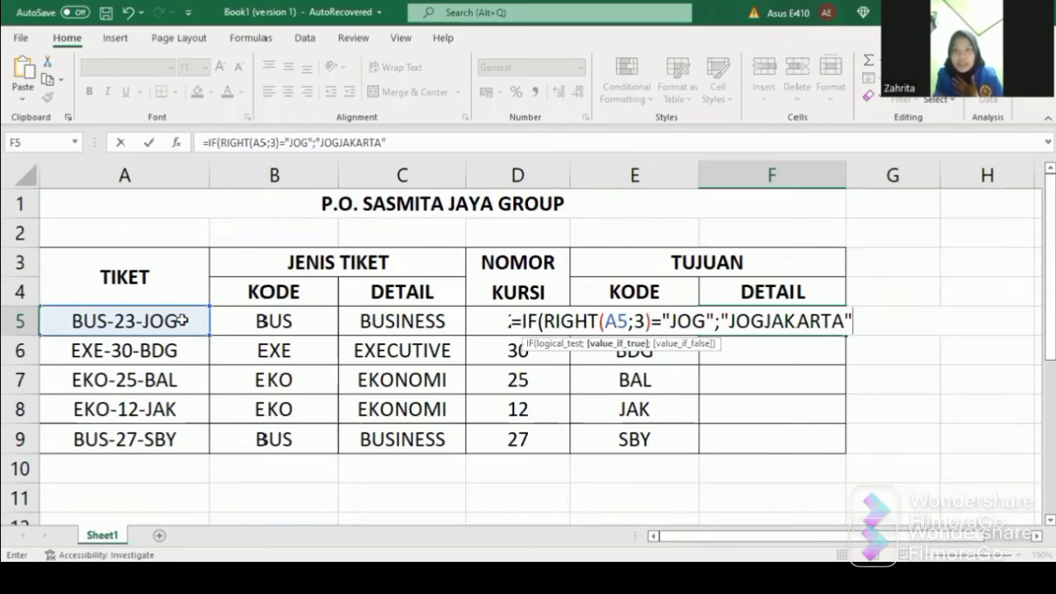
pyautogui.write(';')
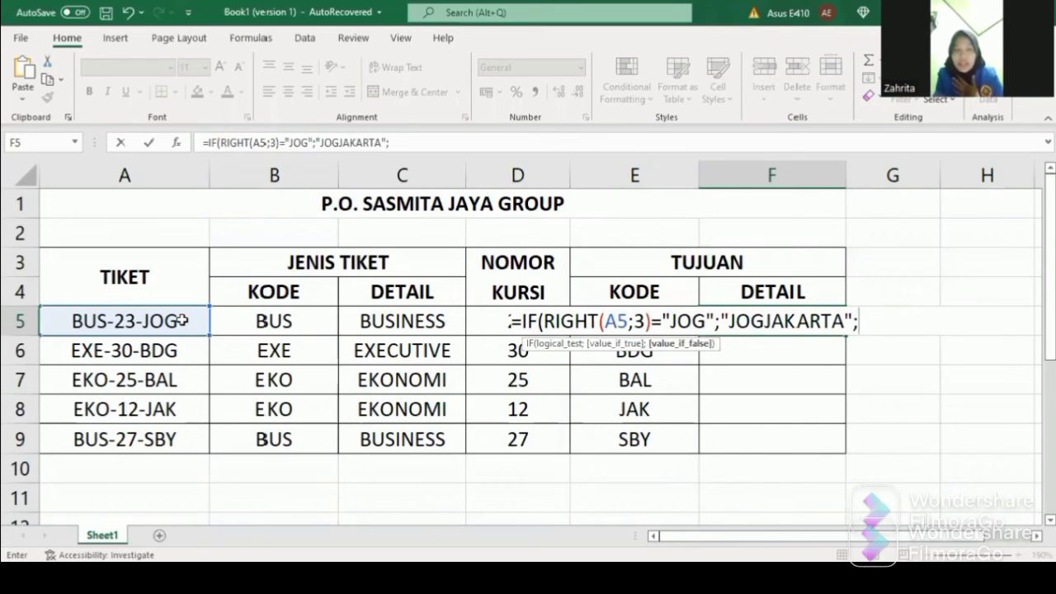
# Extend the F5 formula with a second nested condition, IF(RIGHT(A5;3)="BDG".
pyautogui.write('IF')
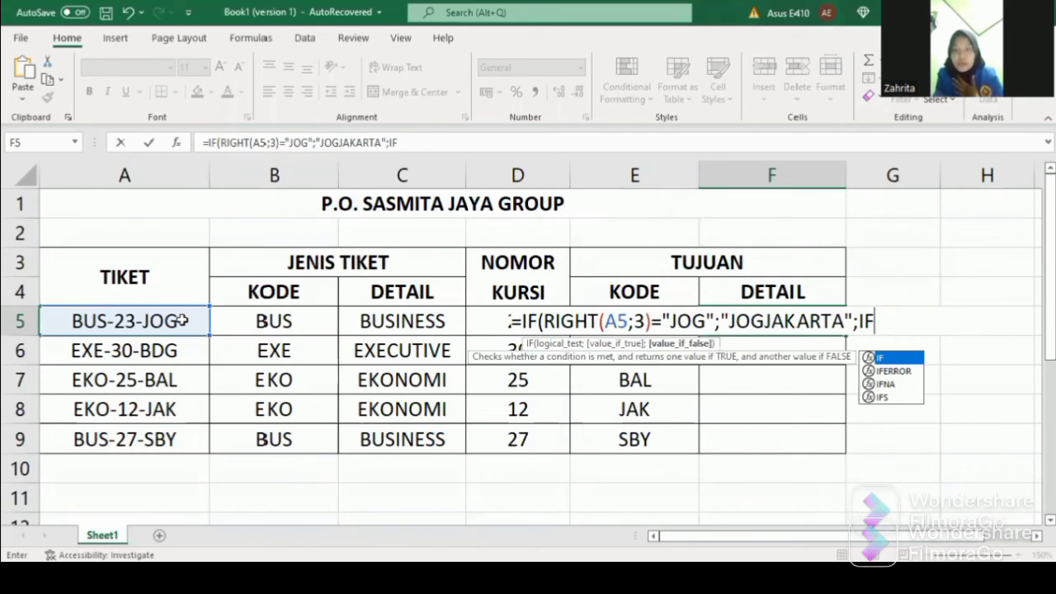
pyautogui.write('(RIGHT')
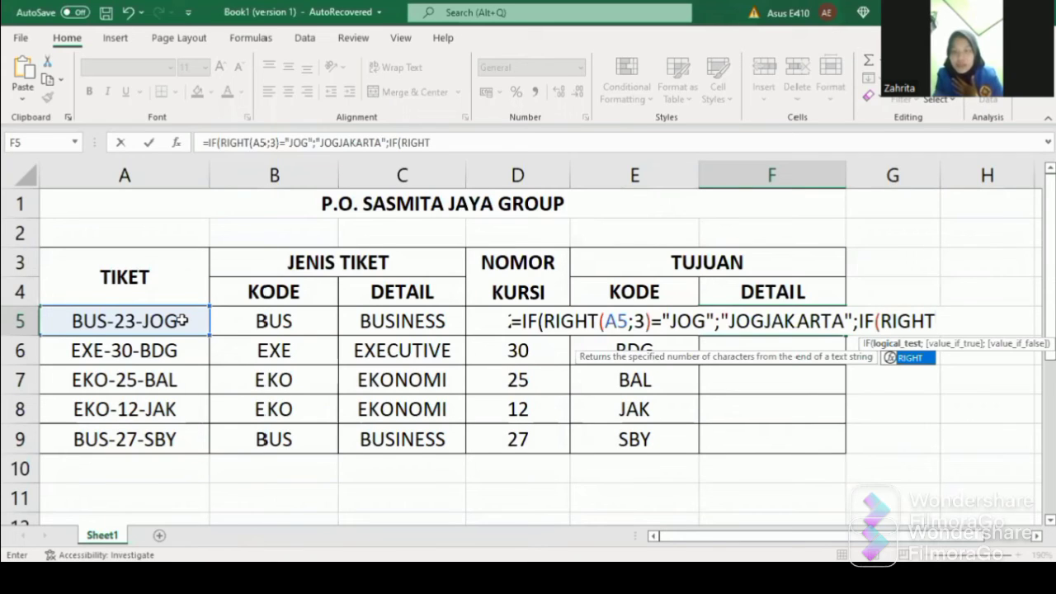
pyautogui.write('(')
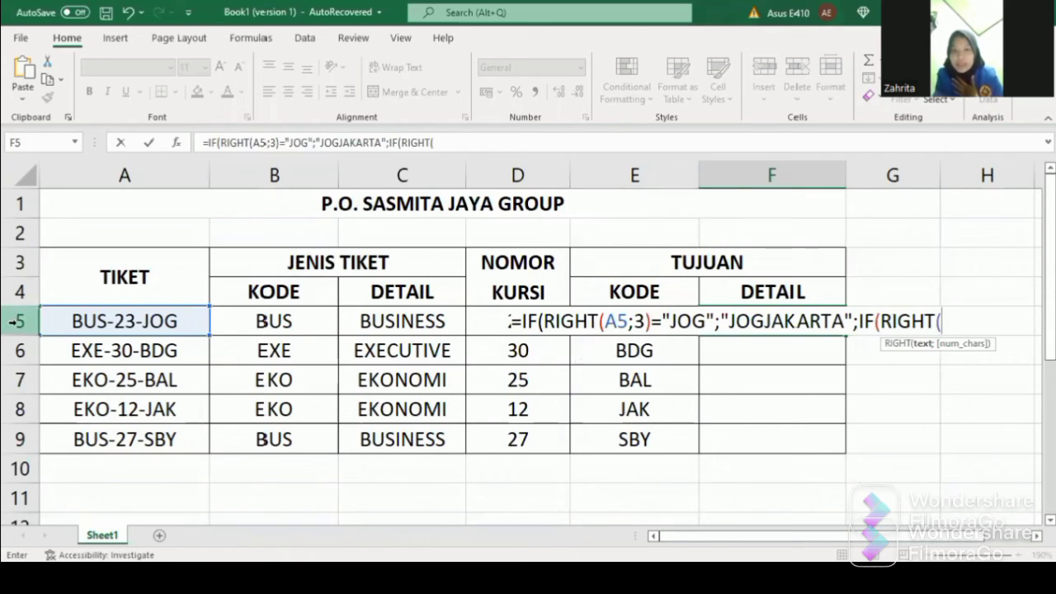
pyautogui.click(82, 320)
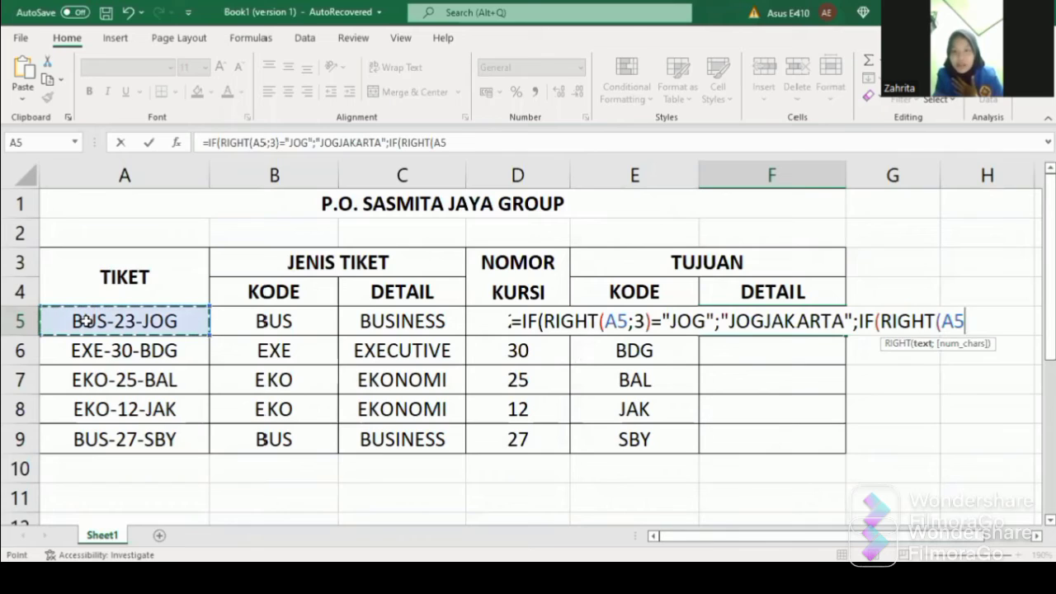
pyautogui.write(';2')
pyautogui.press('BackSpace')
pyautogui.write('3')
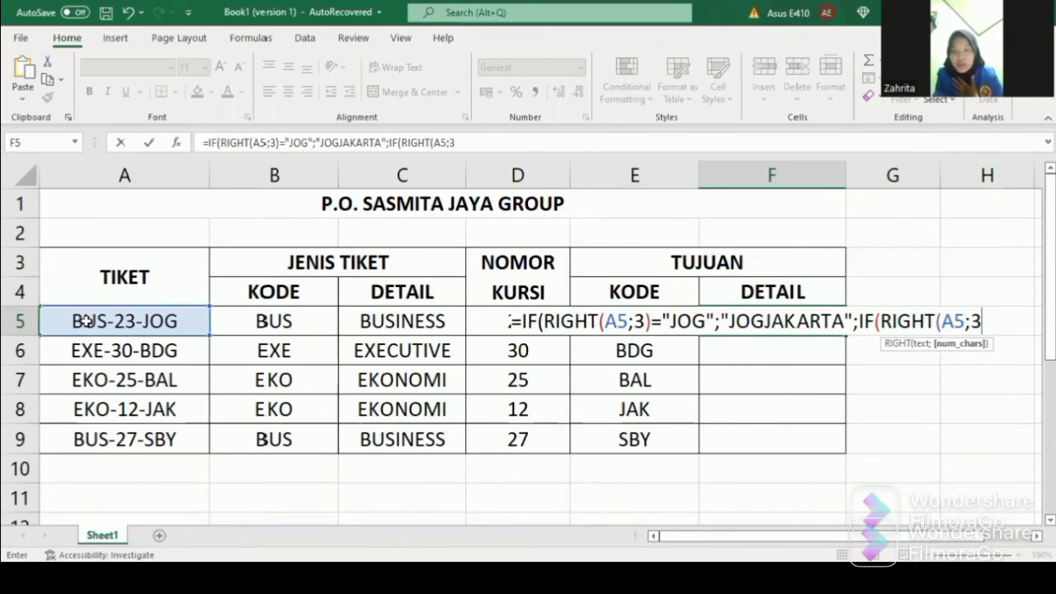
pyautogui.write(')')
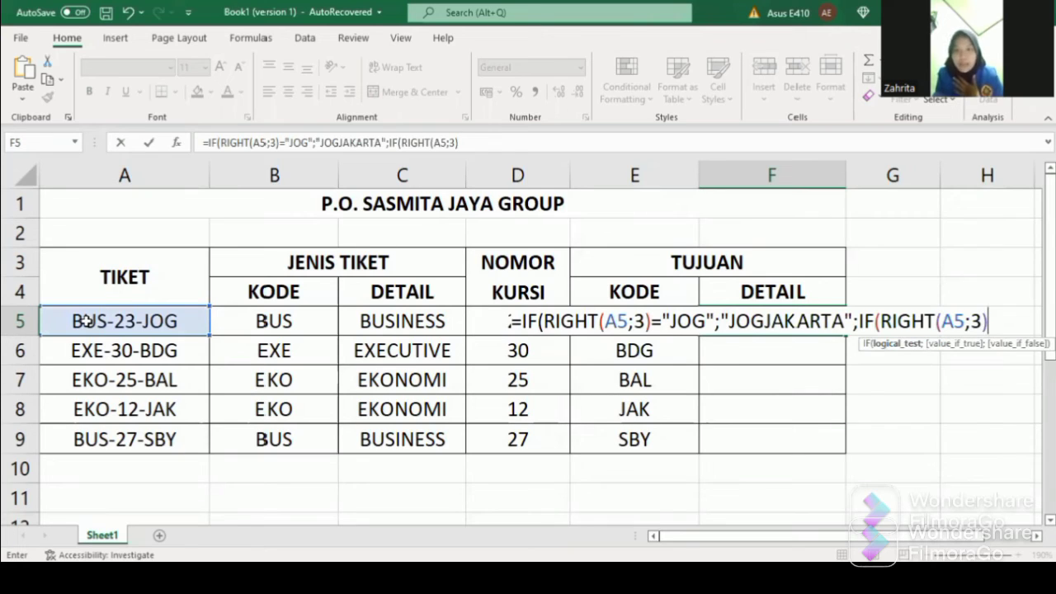
pyautogui.write('=')
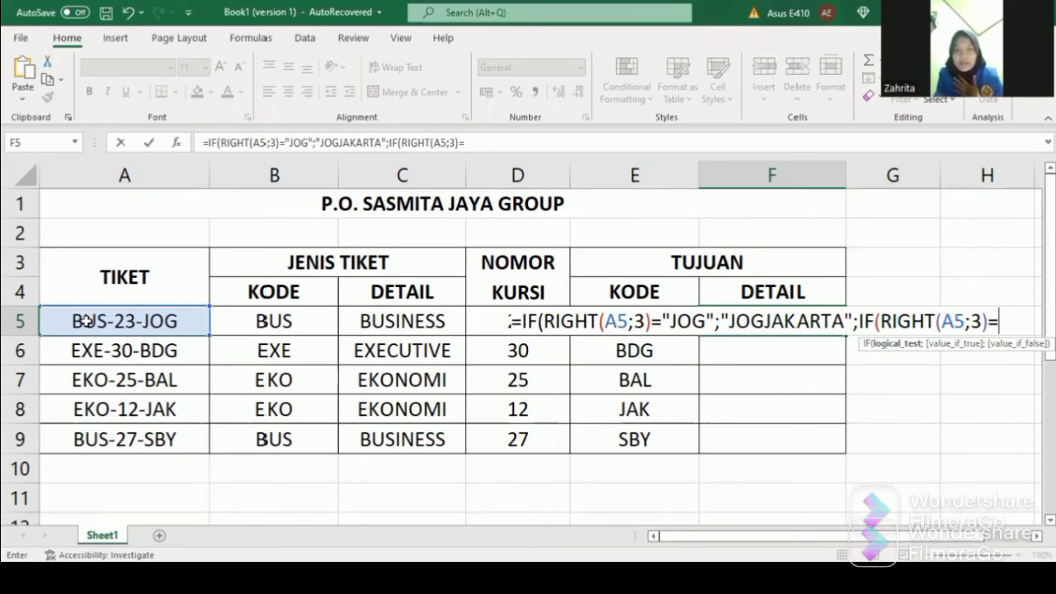
pyautogui.write('"')
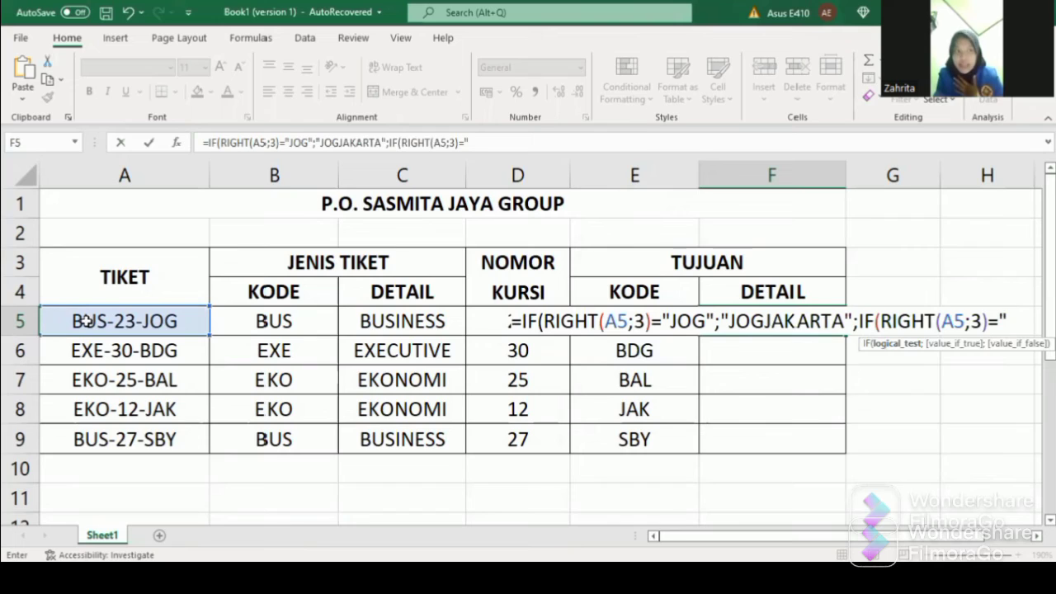
pyautogui.write('BDG')
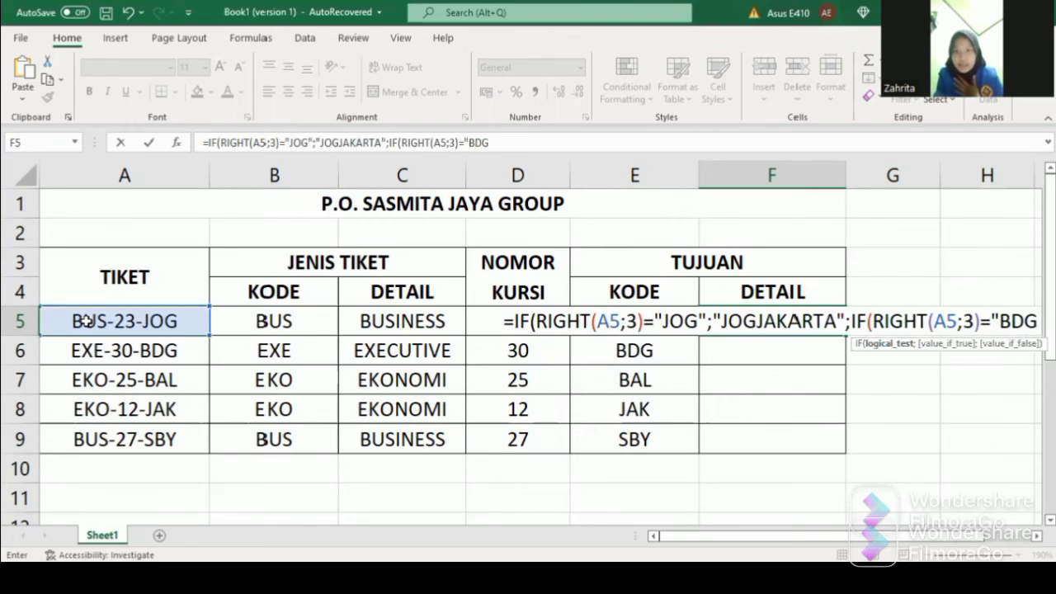
pyautogui.write('"')
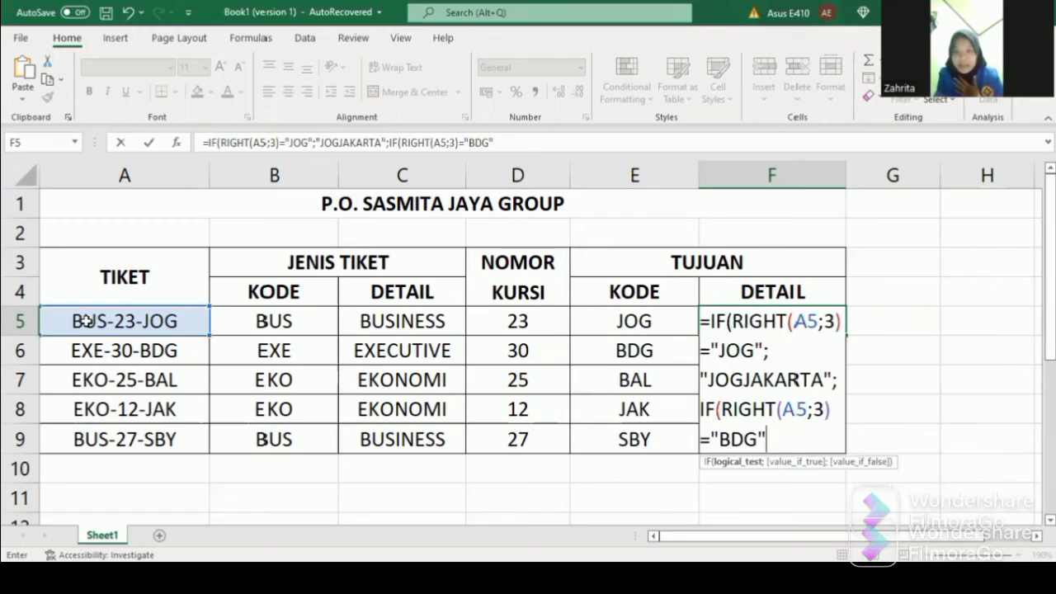
# Add "BANDUNG" as the value if true for the BDG condition in the F5 formula.
pyautogui.write(';')
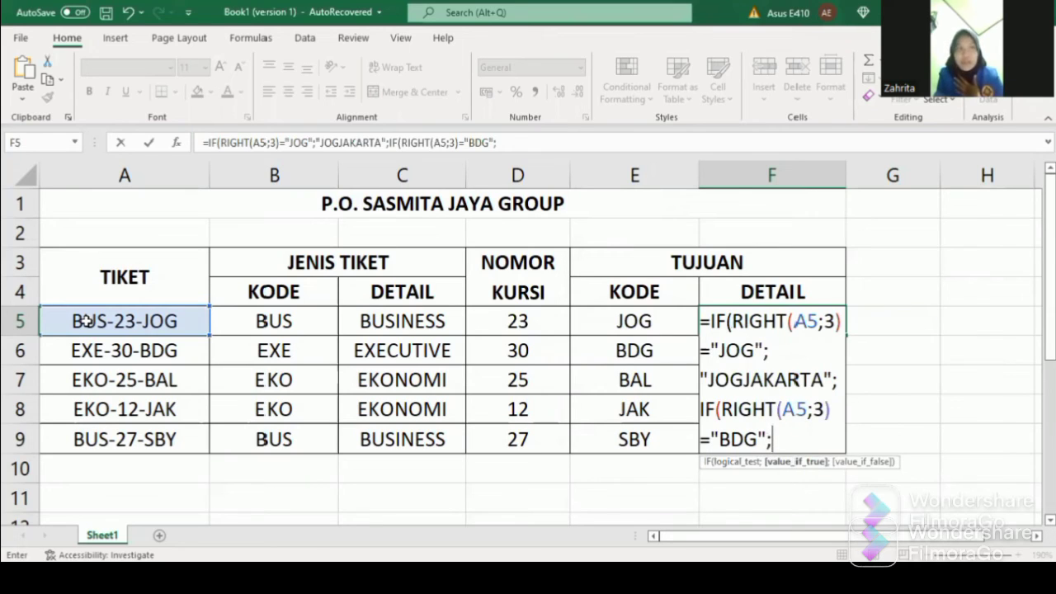
pyautogui.write('"')
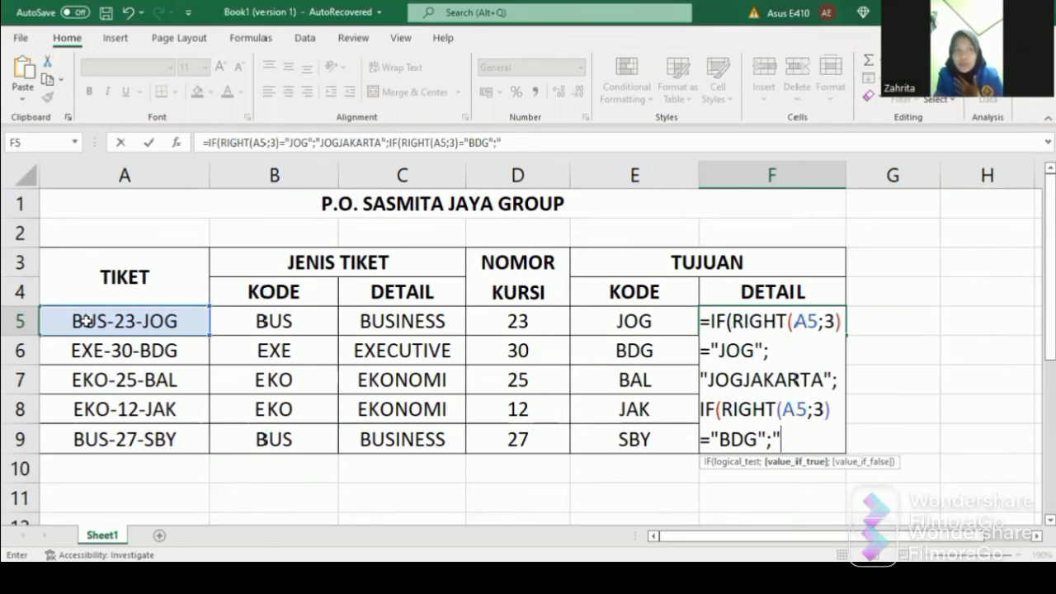
pyautogui.write('BANDUNG')
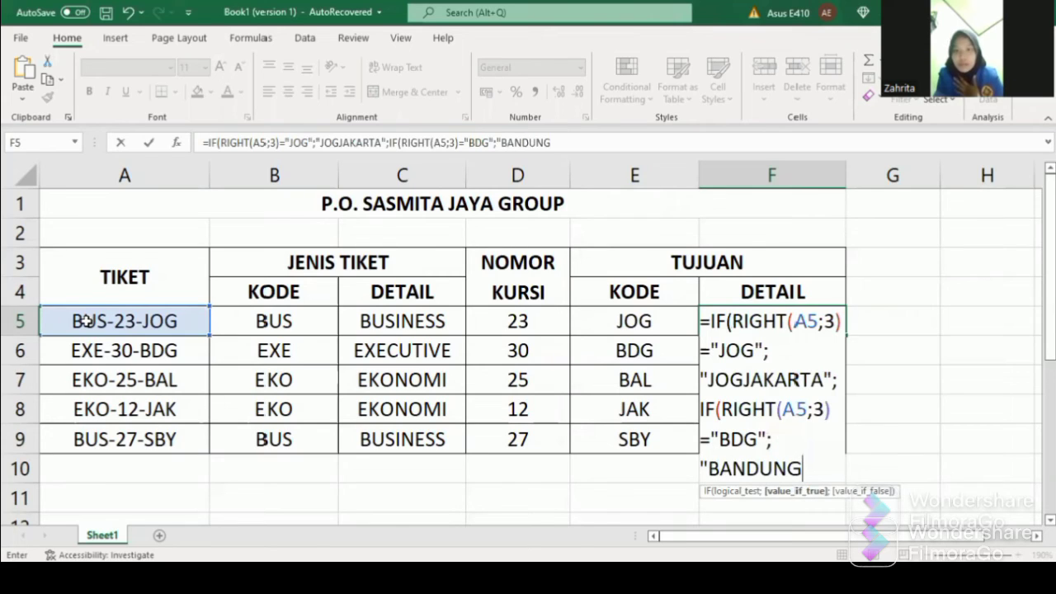
# Close the "BANDUNG" text in the F5 formula and add a third nested condition, IF(RIGHT(A5;3)="BAL".
pyautogui.write('";IF(')
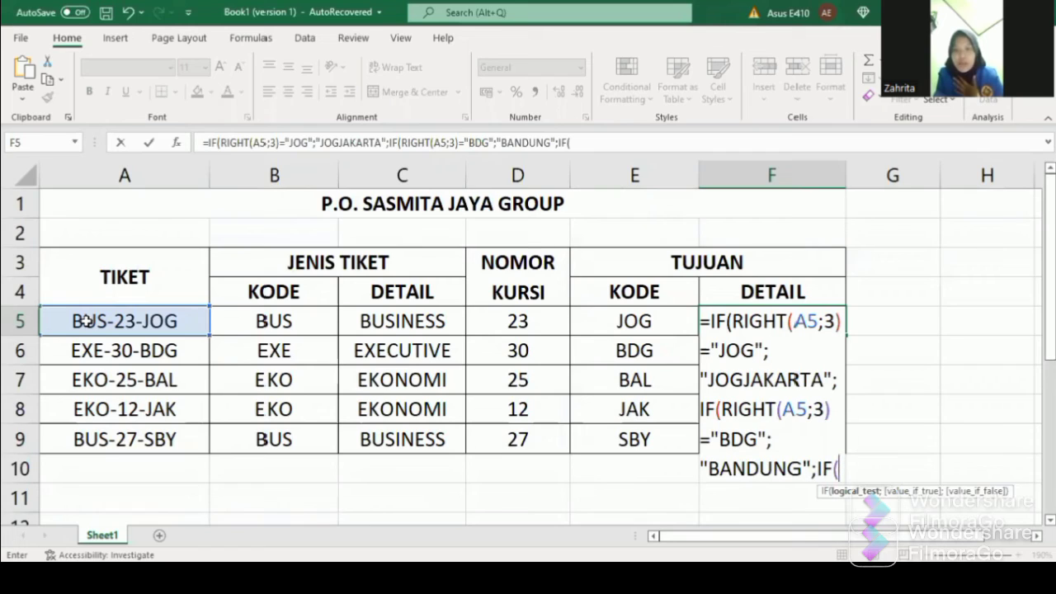
pyautogui.write('RIGHT')
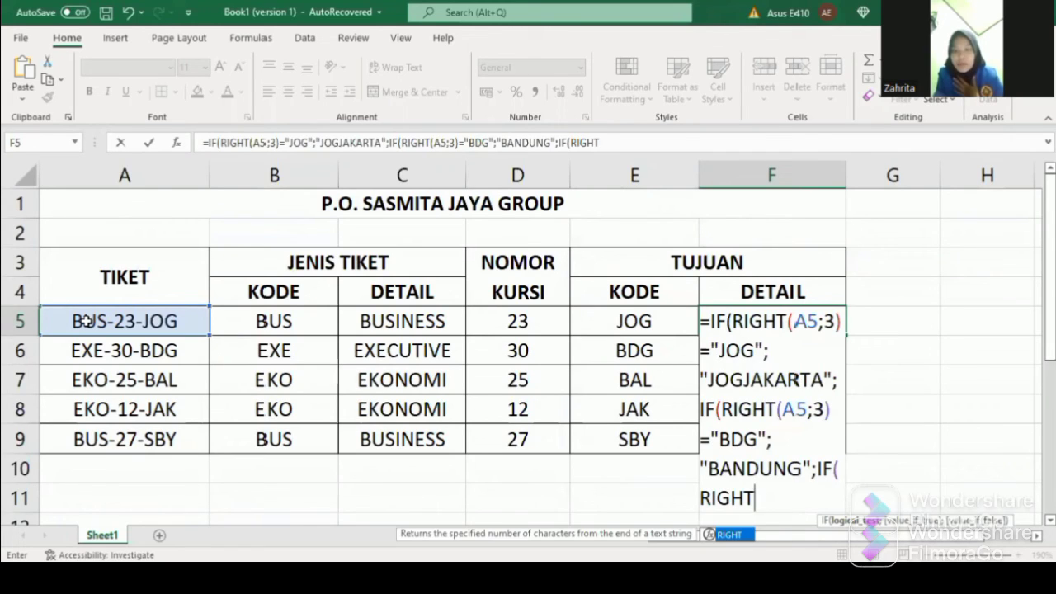
pyautogui.write('(')
pyautogui.click(73, 320)
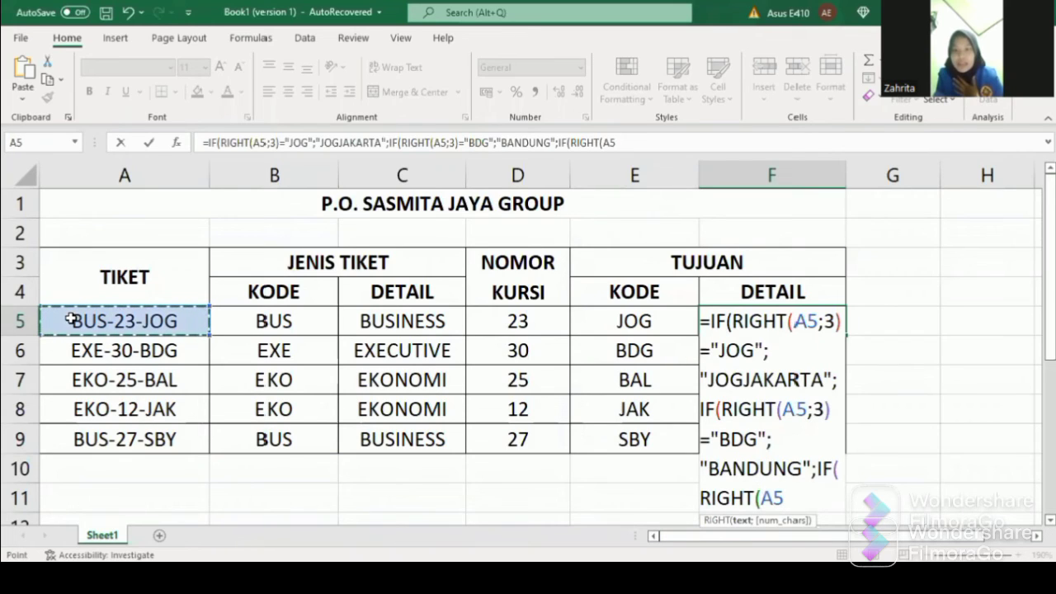
pyautogui.write(';3')
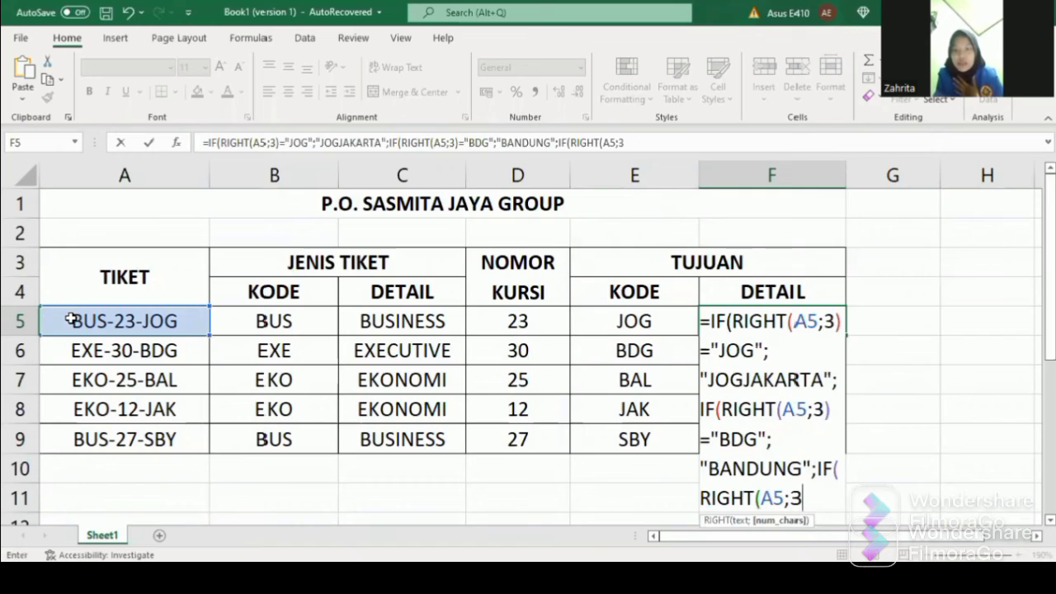
pyautogui.write(')')
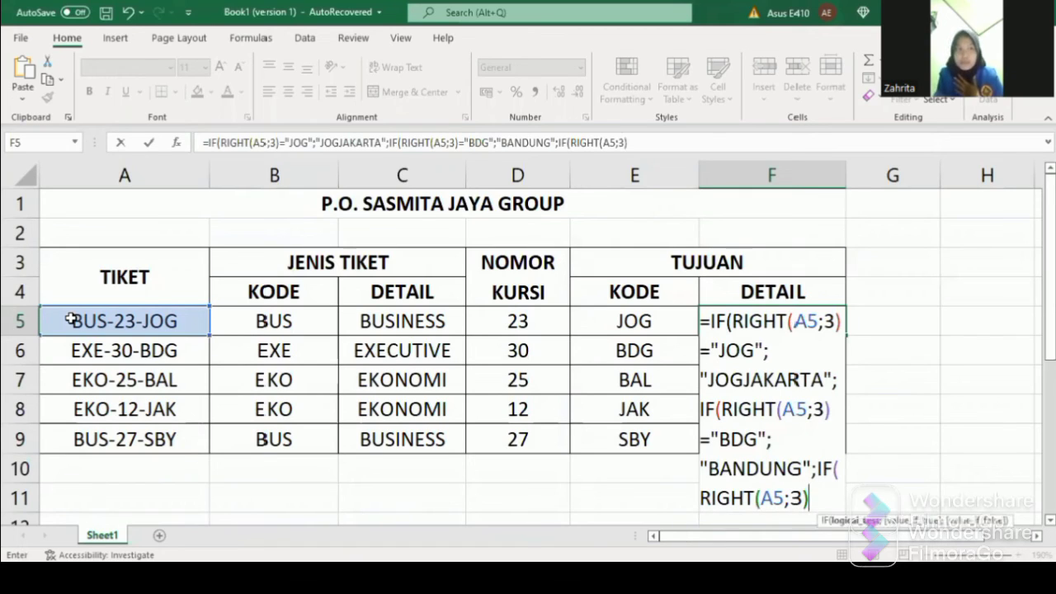
pyautogui.write('=')
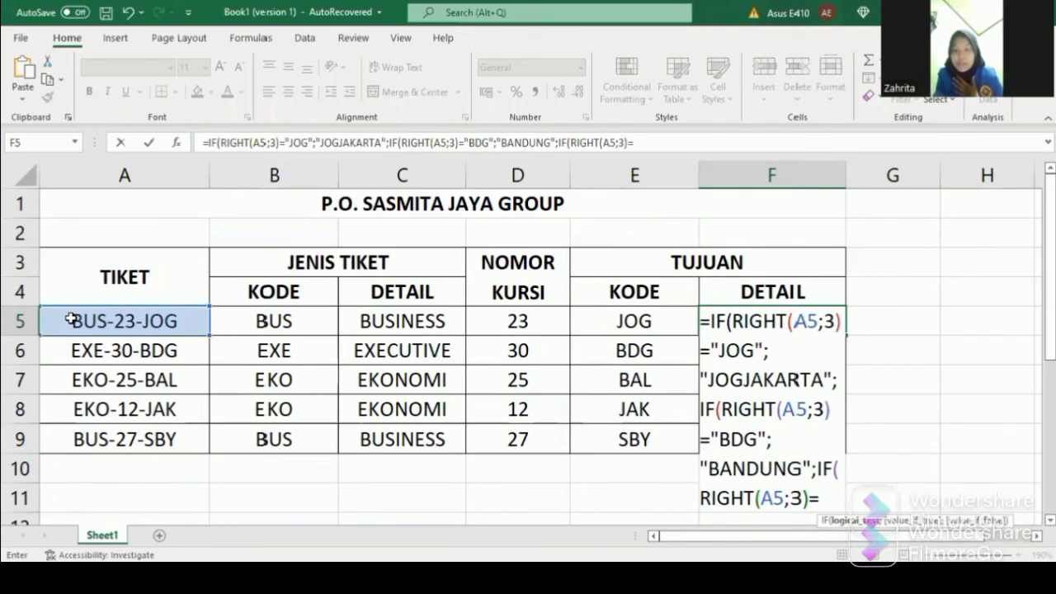
pyautogui.write('"BAL')
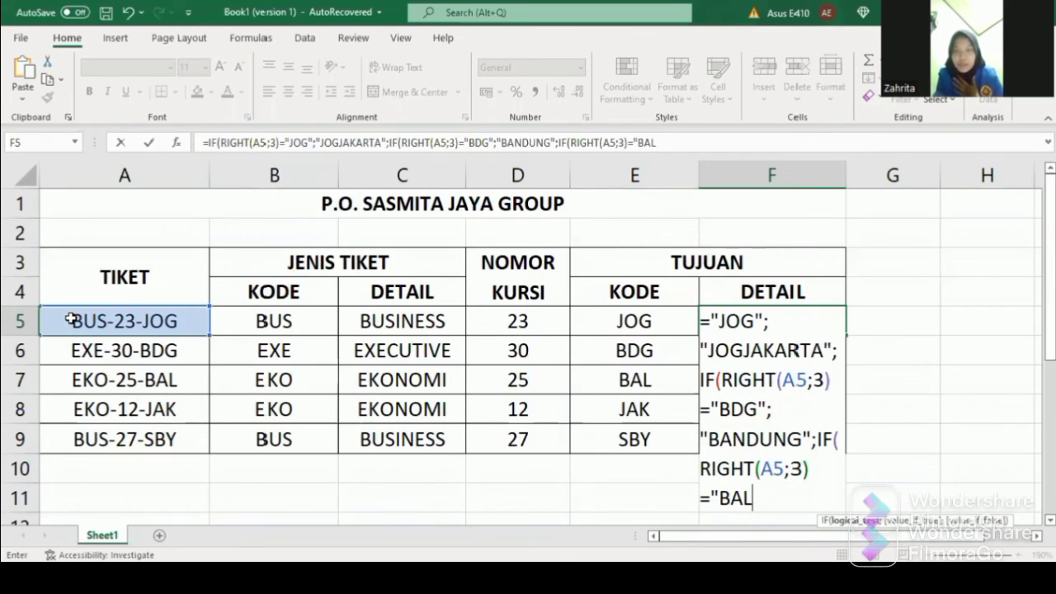
pyautogui.write('"')
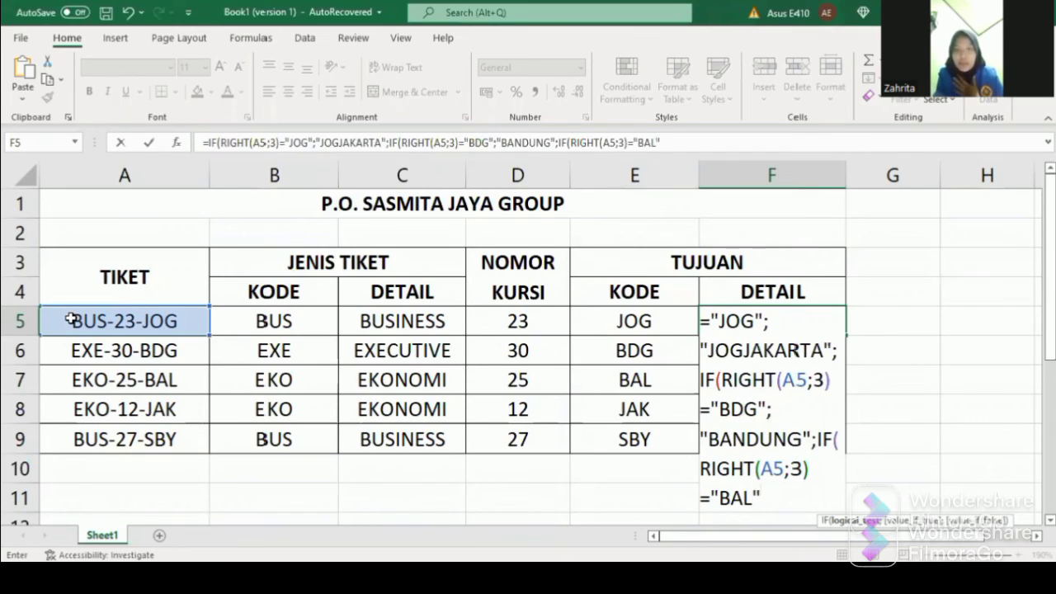
# Add "BALI" as the value if true for the BAL condition in the F5 formula.
pyautogui.write(';')
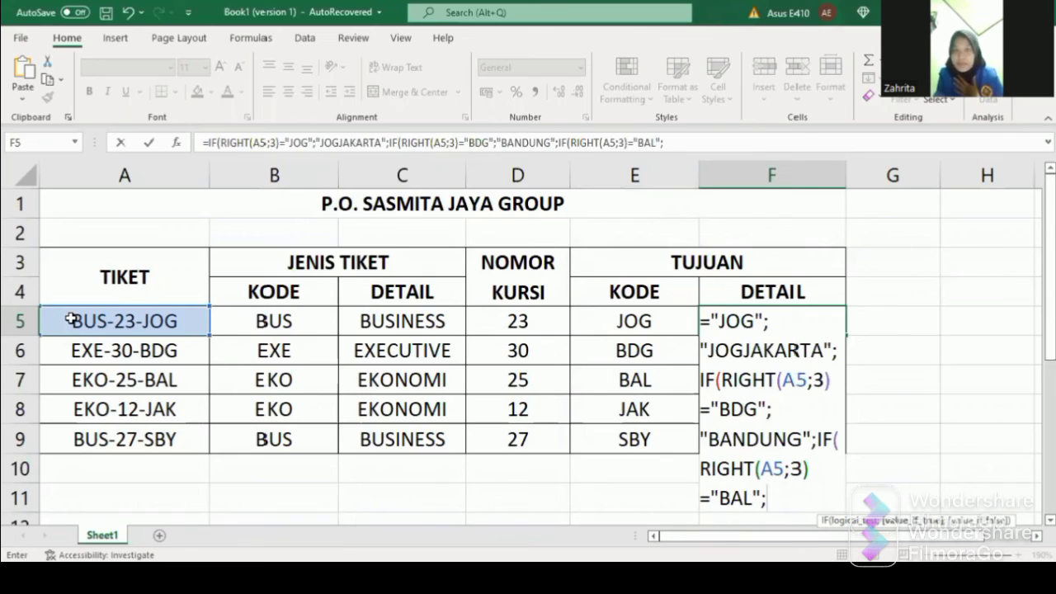
pyautogui.write('"')
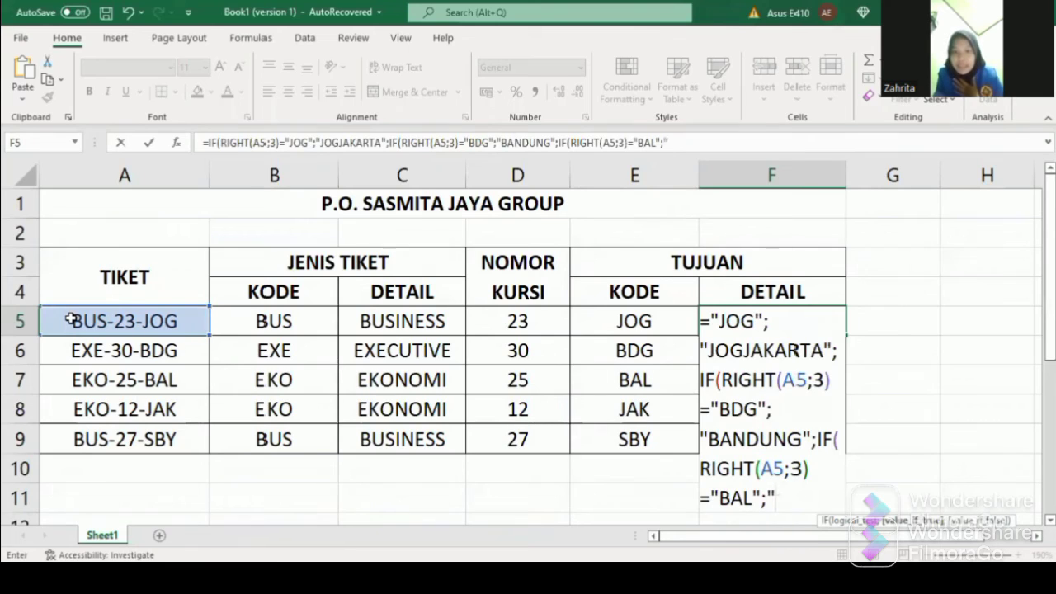
pyautogui.write('BALI')
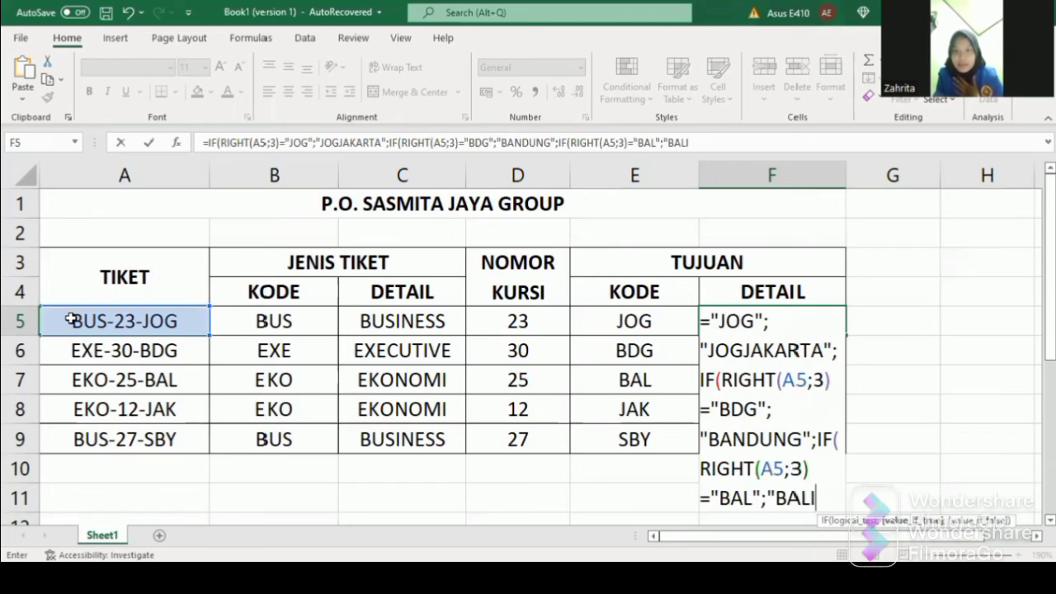
pyautogui.write('"')
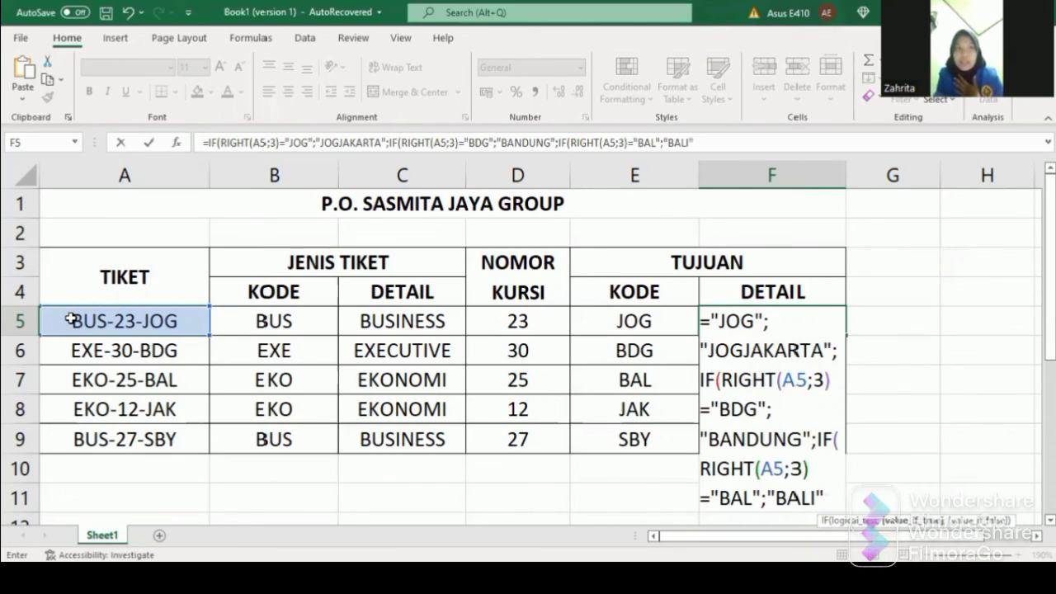
# Extend the F5 formula with a fourth nested condition, IF(RIGHT(A5;3)="JAK".
pyautogui.write(';IF(')
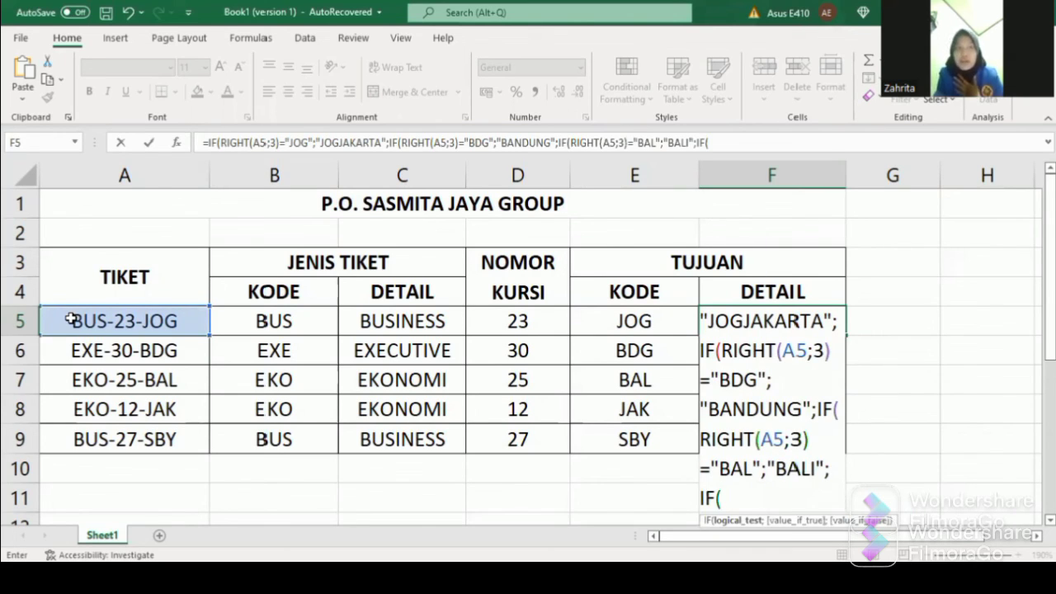
pyautogui.write('RIGHT')
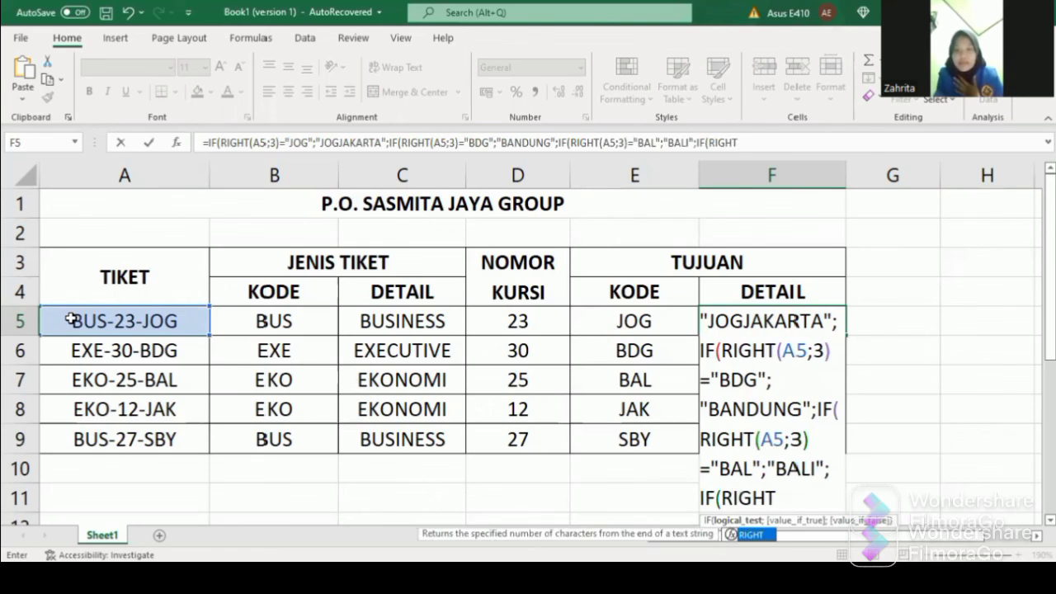
pyautogui.write('(')
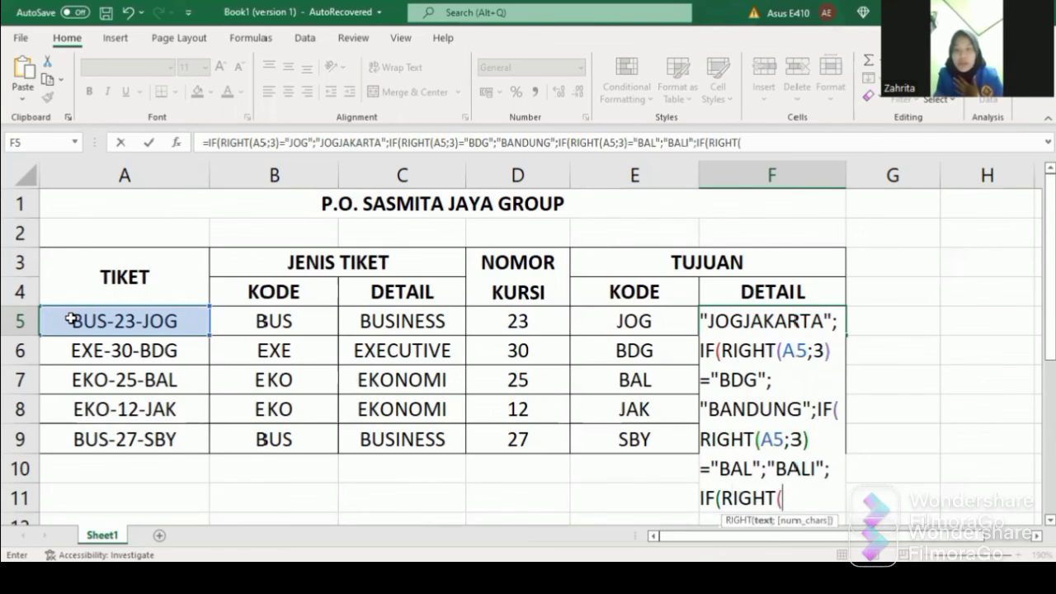
pyautogui.click(72, 319)
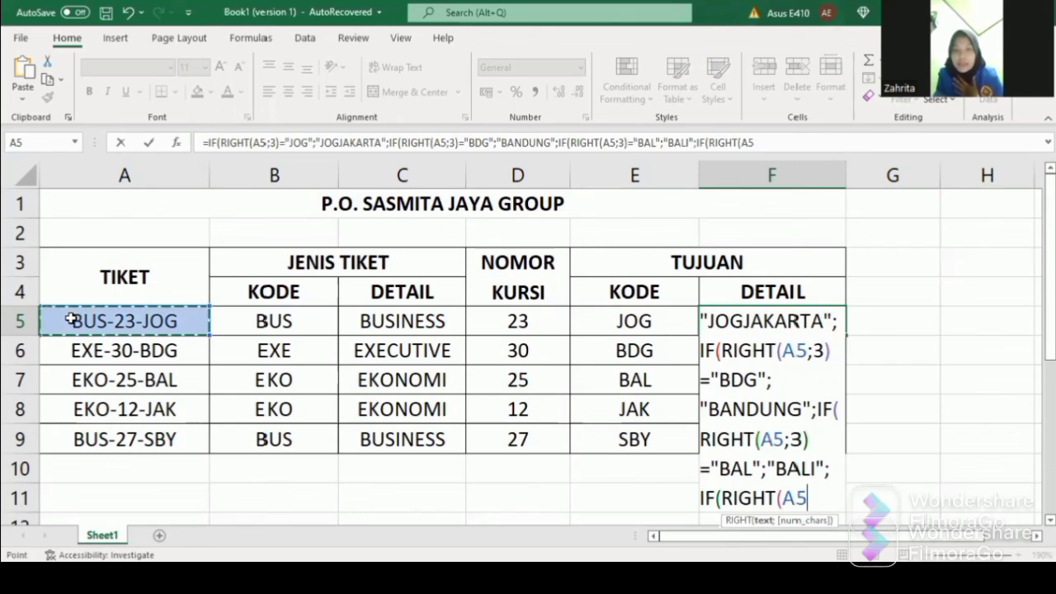
pyautogui.write(';3')
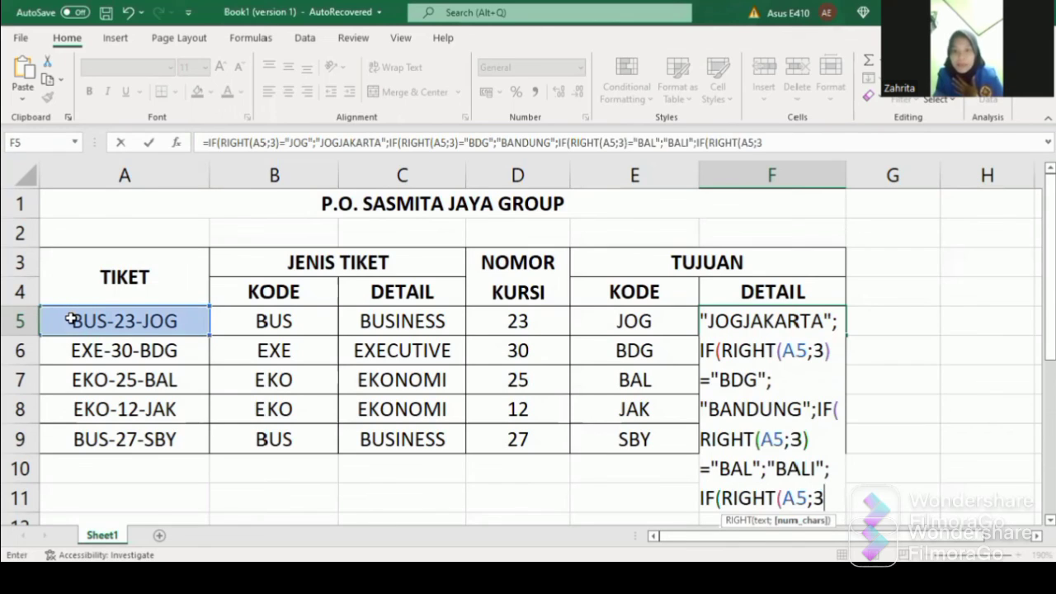
pyautogui.write(')')
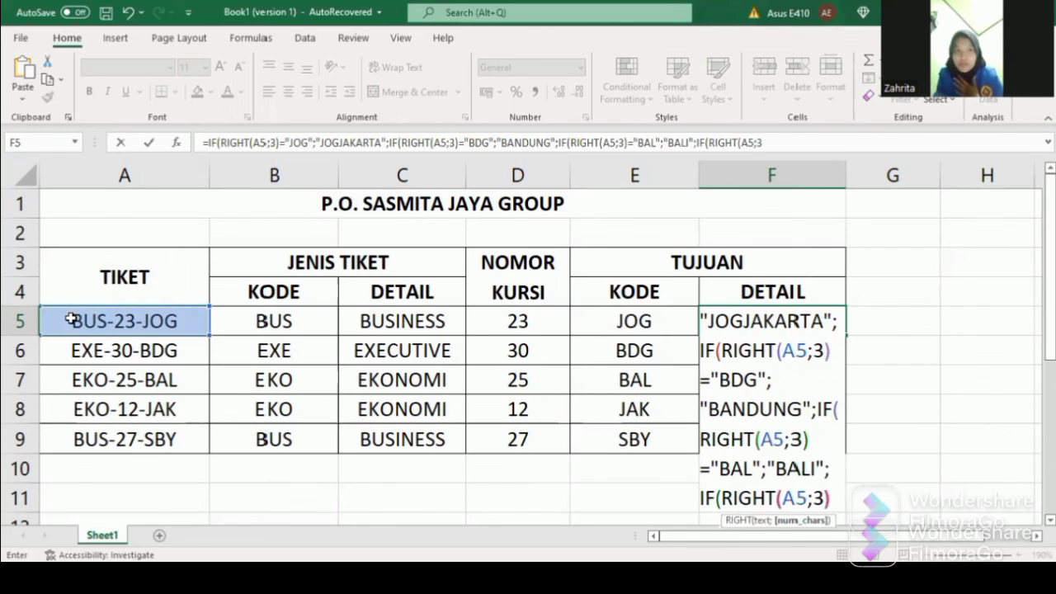
pyautogui.write('=')
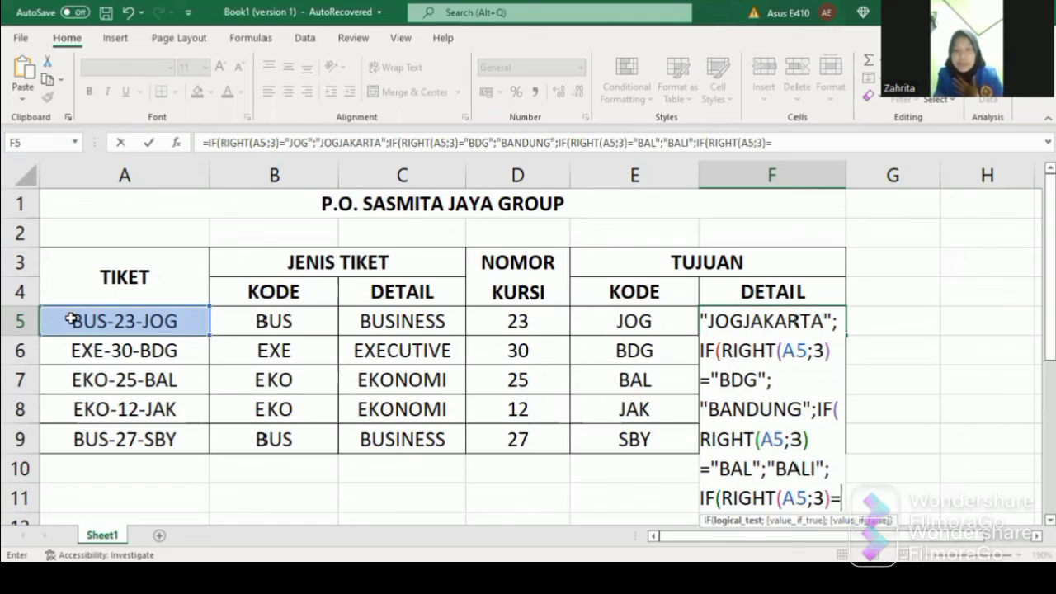
pyautogui.write('"JAK')
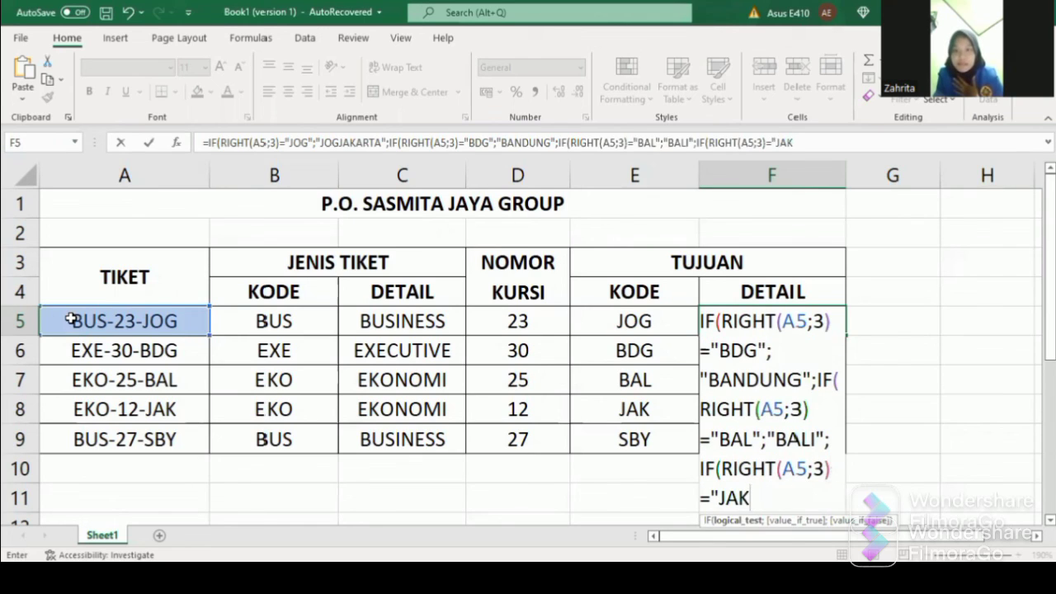
pyautogui.write('"')
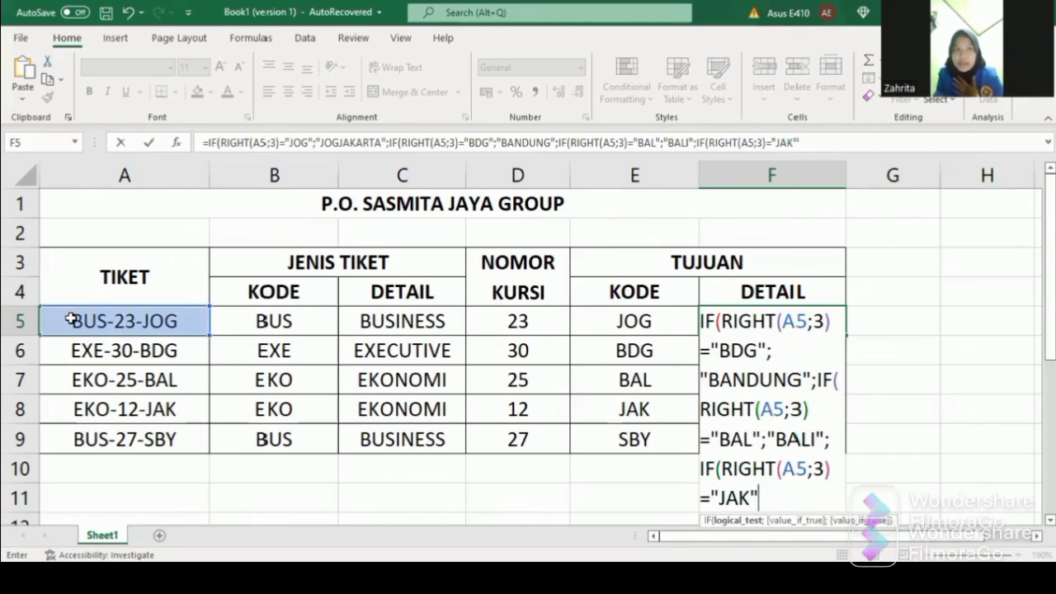
# Add "JAKARTA" as the value if true for the JAK condition in F5, ending with a semicolon.
pyautogui.write(';')
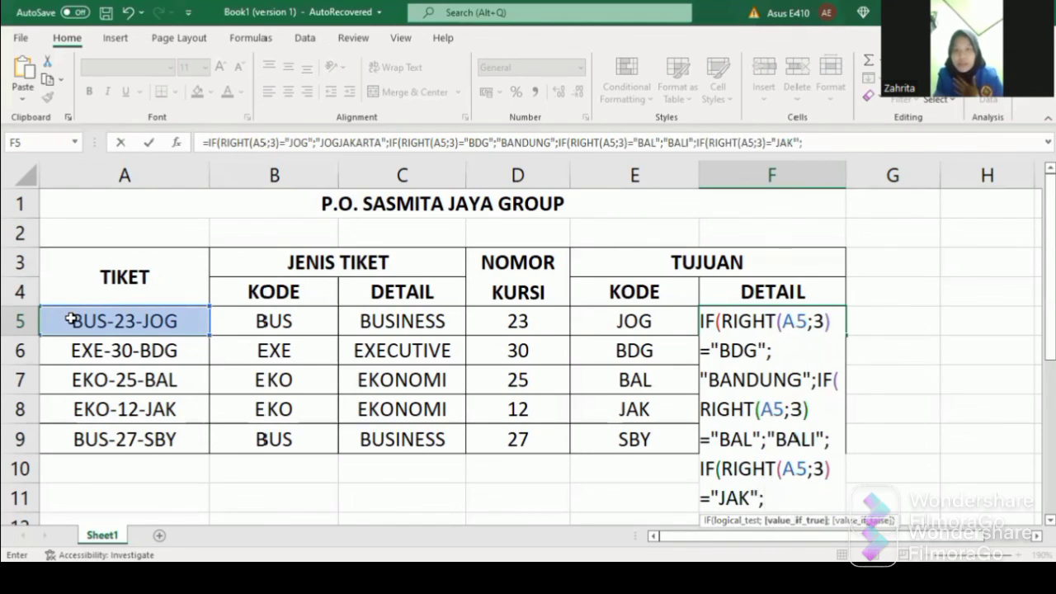
pyautogui.write('"JAKARTA')
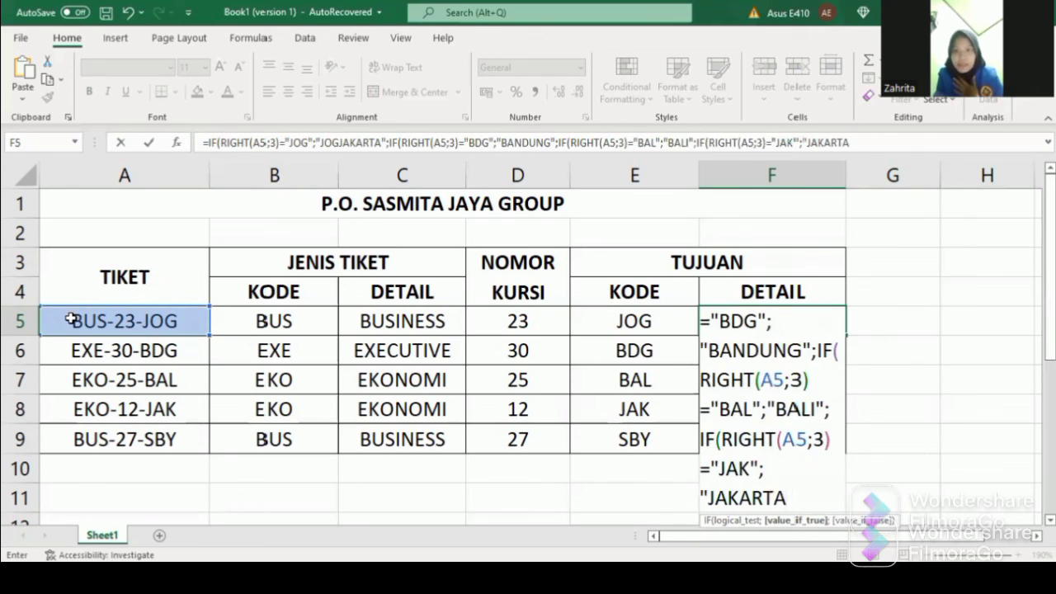
pyautogui.write('";')
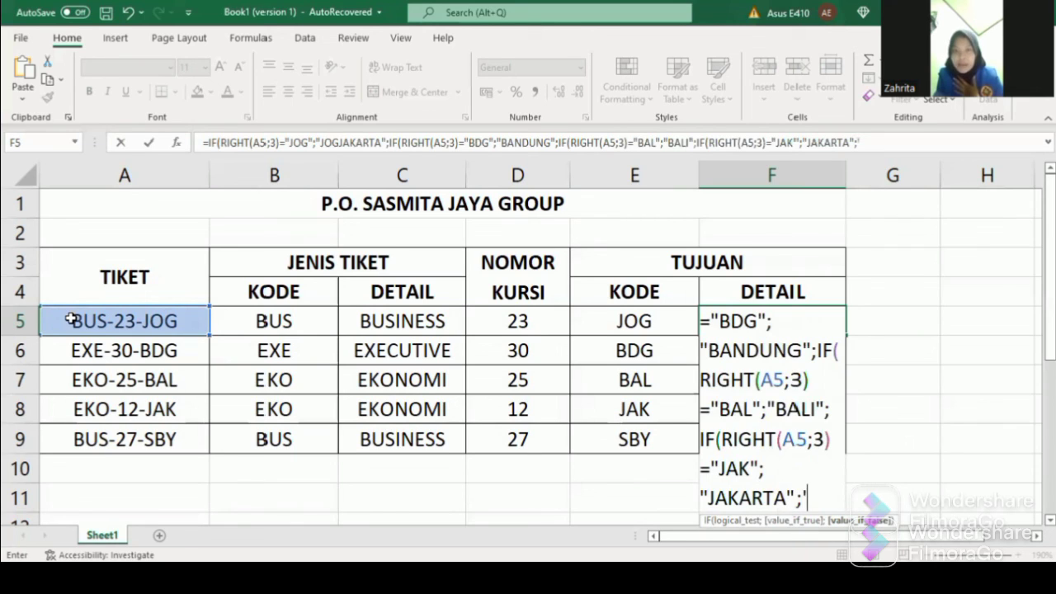
# Add "SURABAYA" as the final value if false, close all four IF brackets and enter the F5 formula.
pyautogui.write('"SURABAYA')
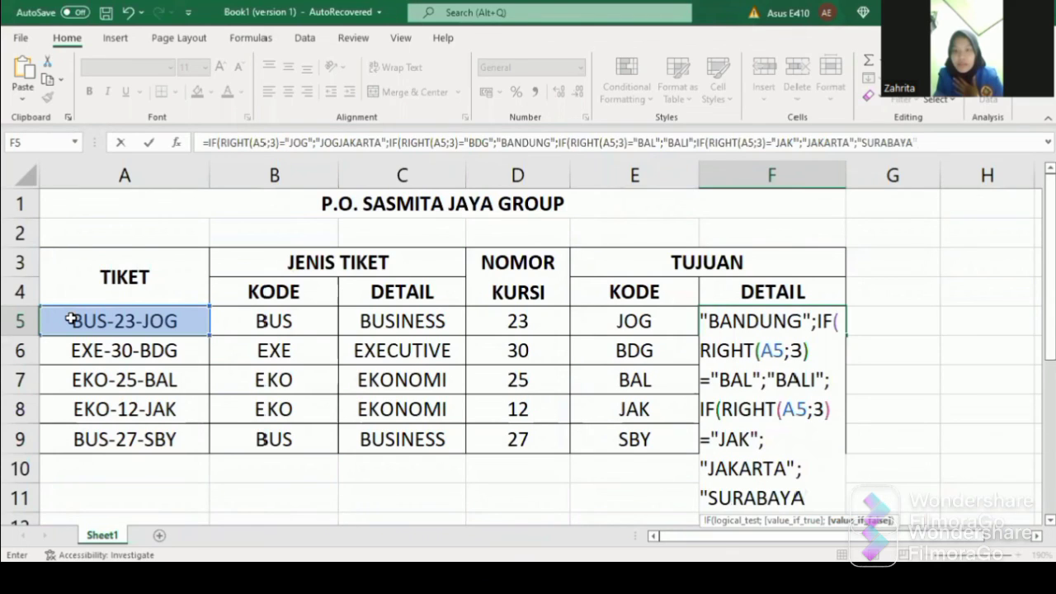
pyautogui.write('"')
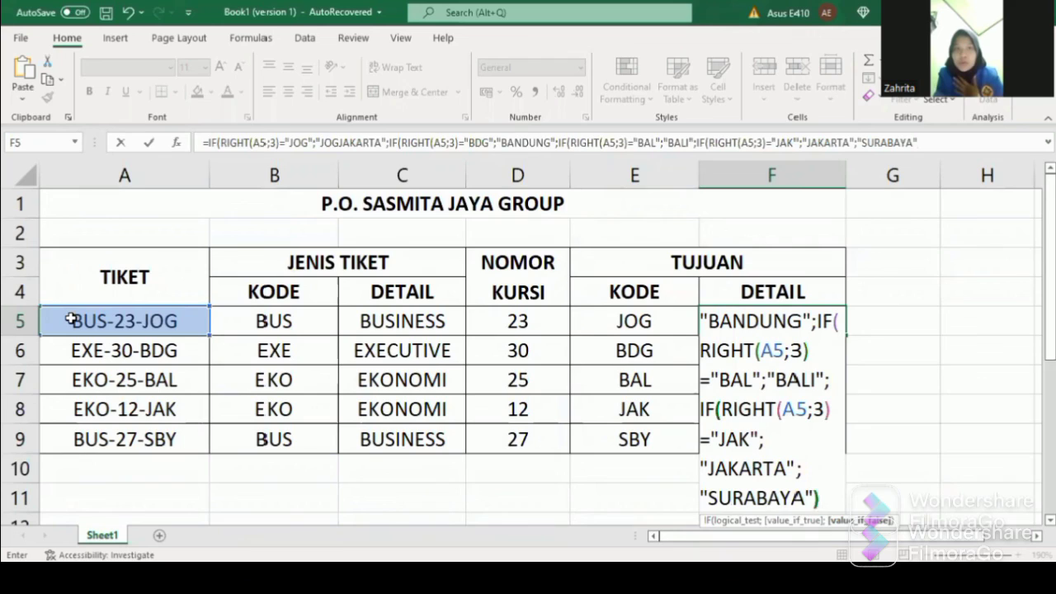
pyautogui.write(')')
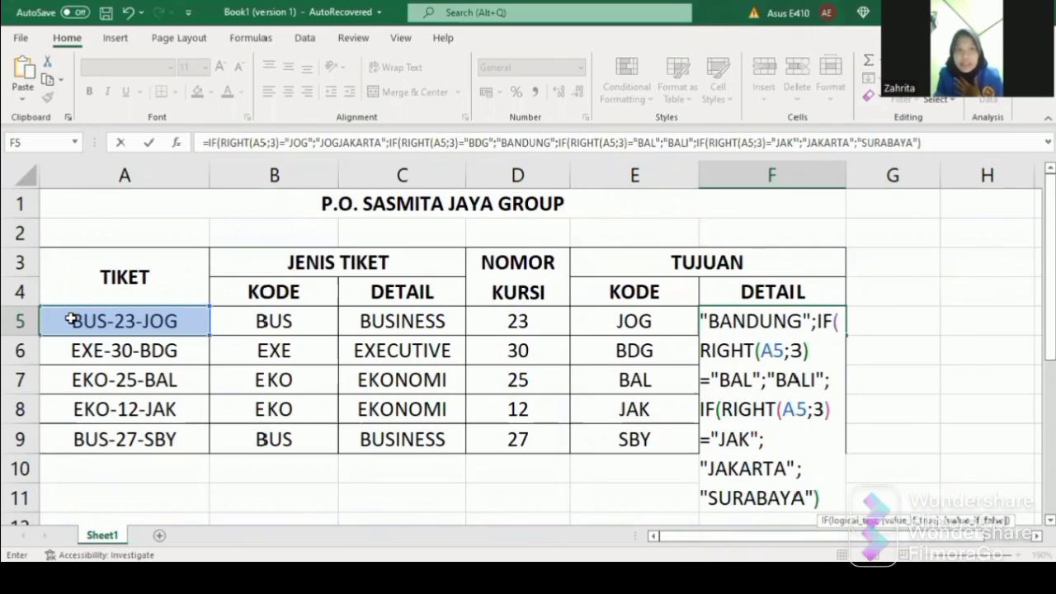
pyautogui.write('))')
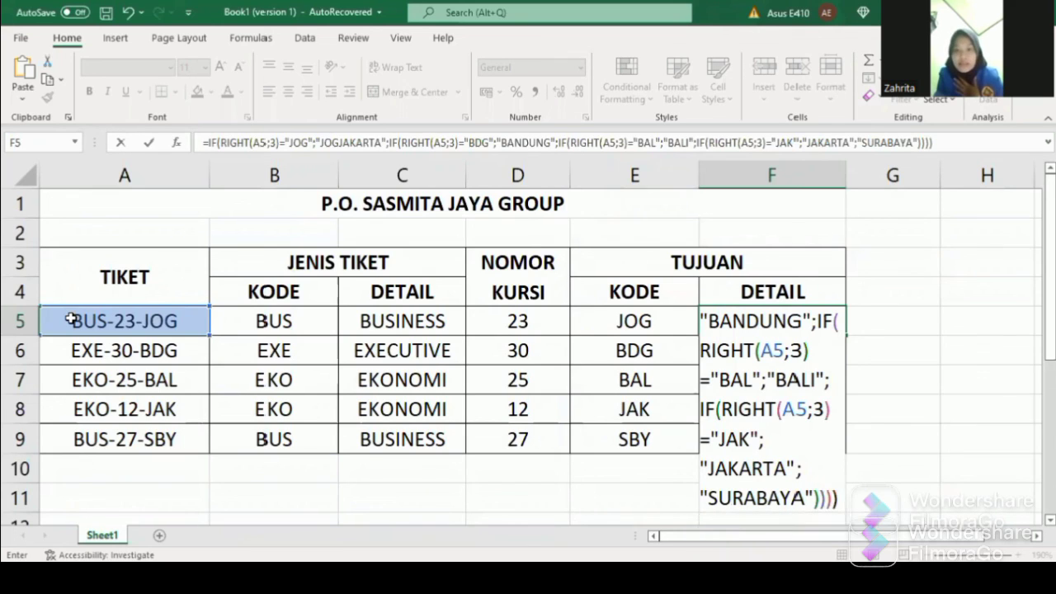
pyautogui.press('Return')
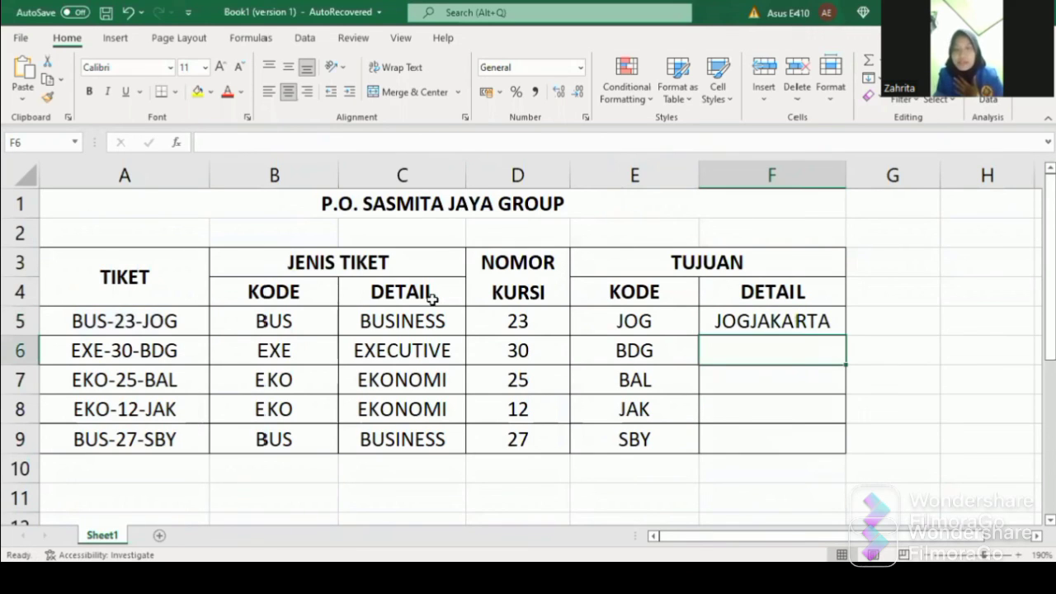
# Fill the destination detail formula from F5 down to F9.
pyautogui.click(780, 326)
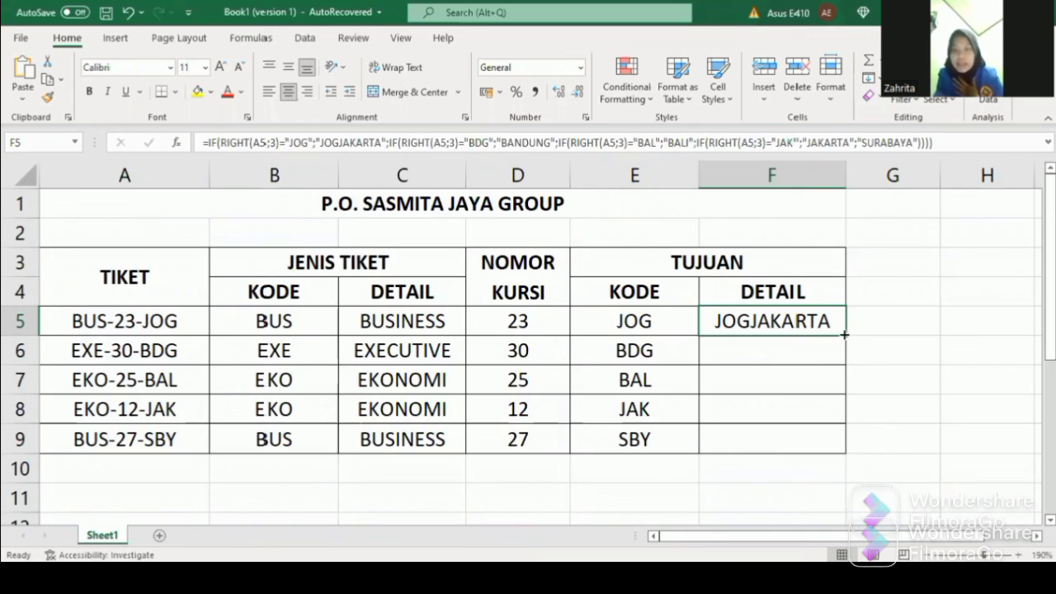
pyautogui.moveTo(846, 335); pyautogui.dragTo(841, 441)
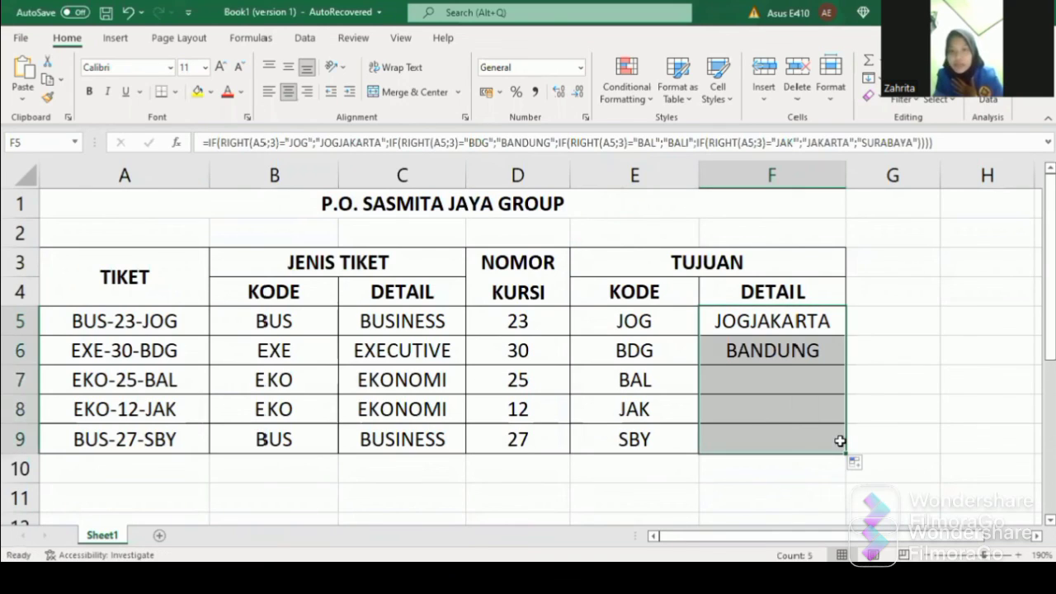